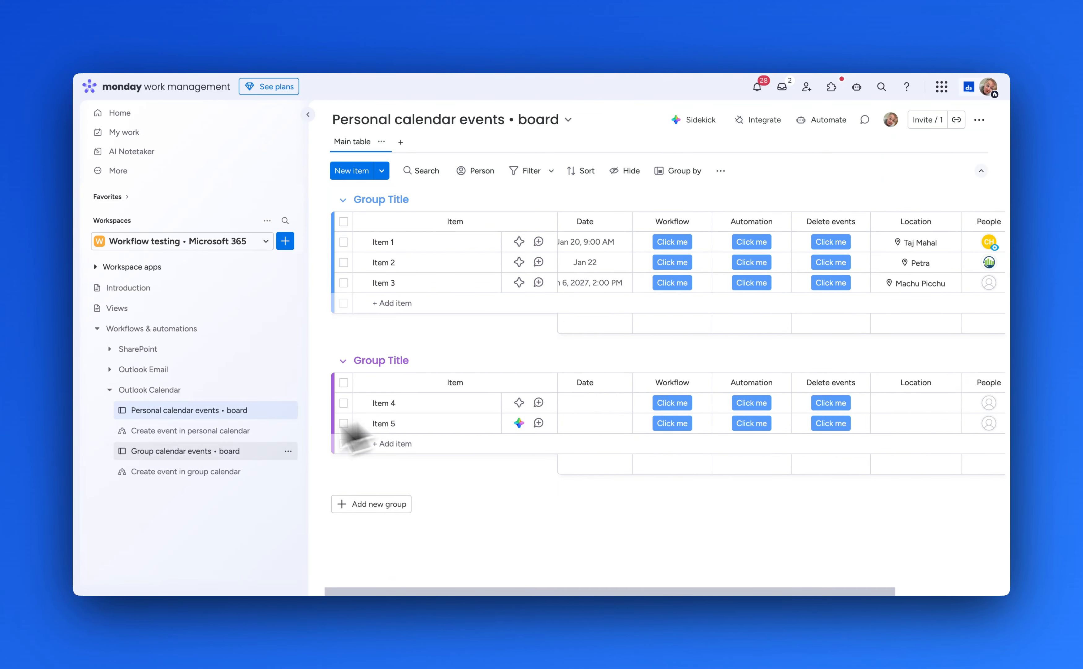
Step: In the "Create event in personal calendar" workflow, choose "When button clicked" as the trigger
left_click(207, 433)
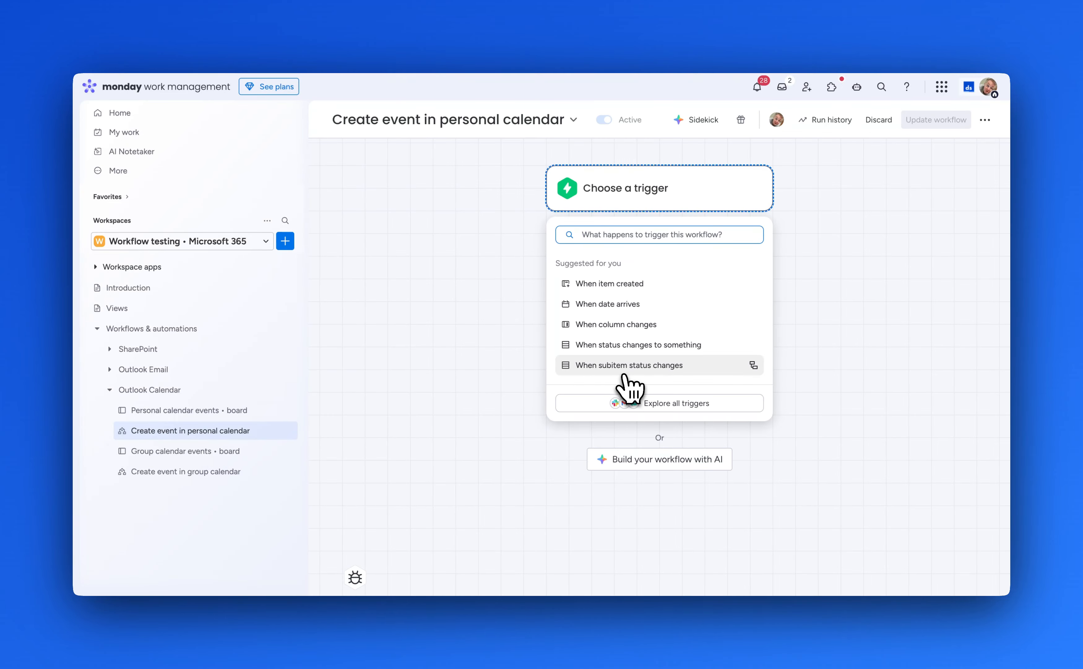
type("button")
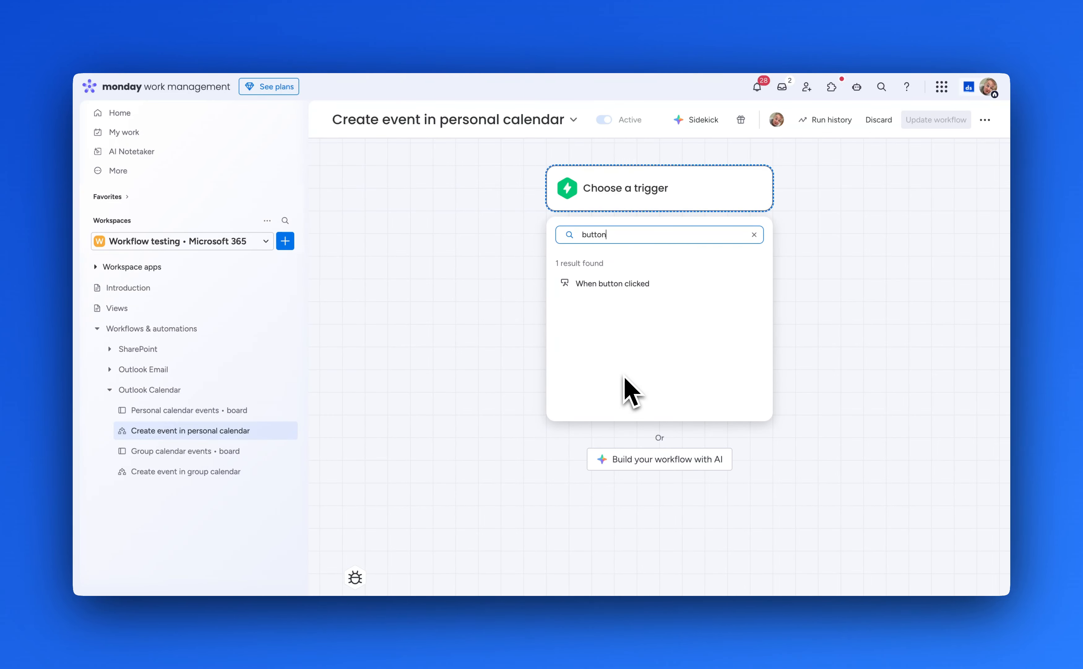
left_click(649, 285)
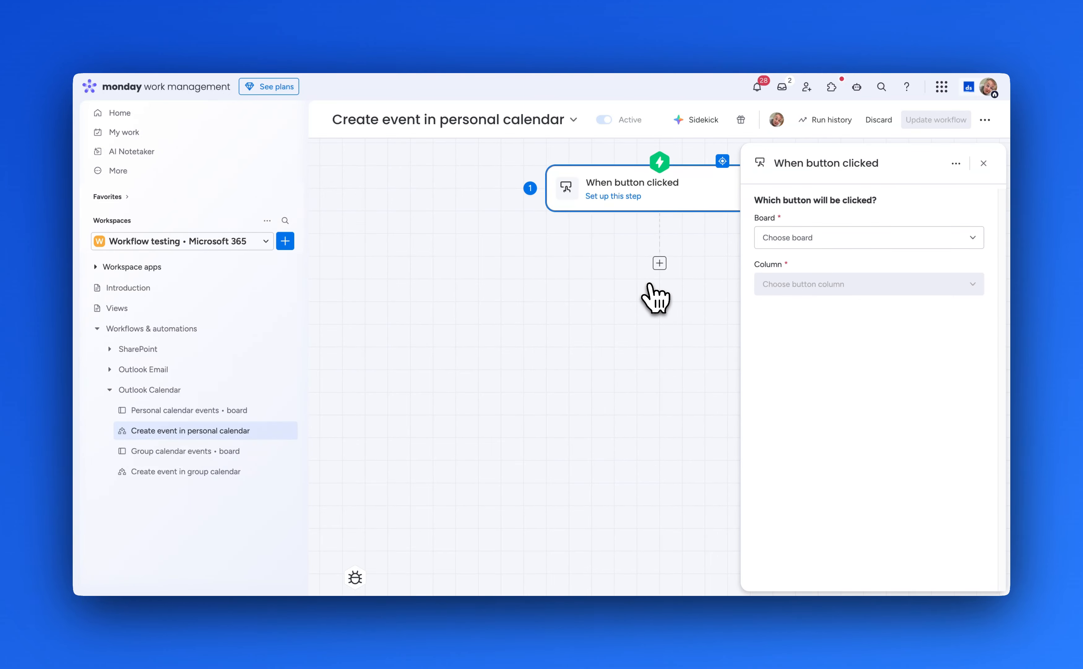
Step: Set the trigger's board to "Personal calendar events • board" and its button column to Workflow
left_click(820, 242)
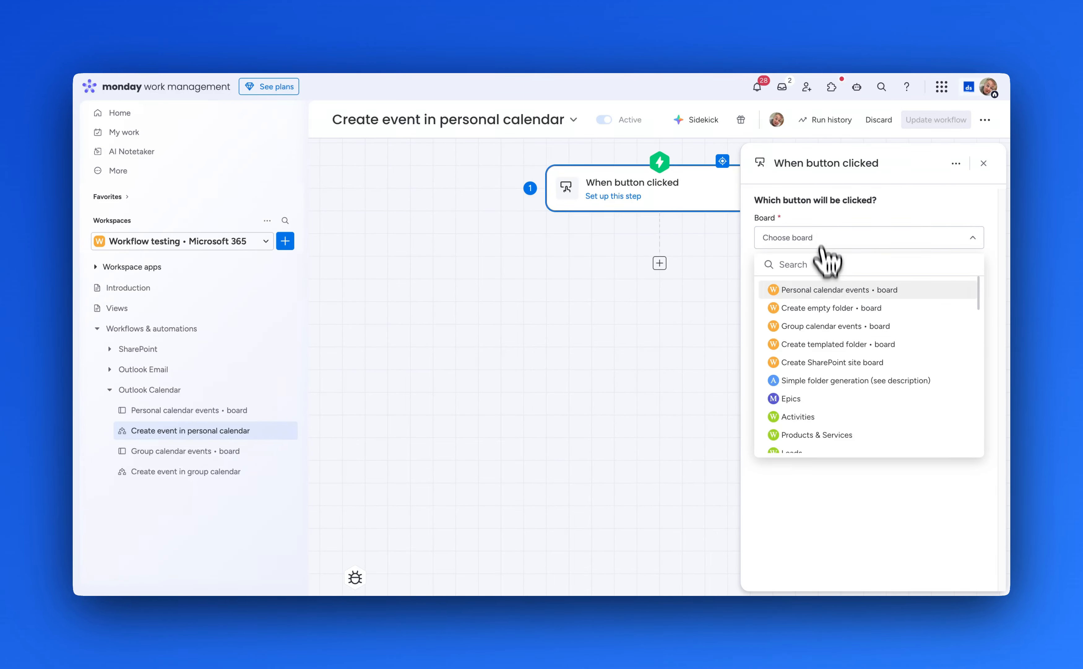
left_click(824, 294)
left_click(835, 288)
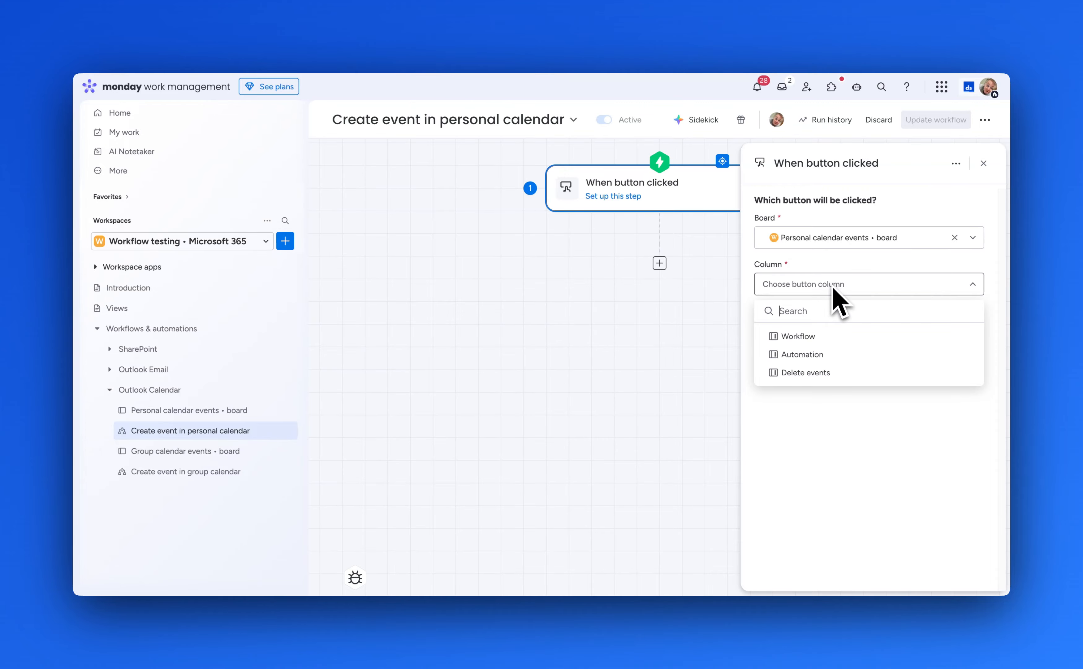
left_click(820, 338)
Step: Add the action "Create event in personal calendar • Outlook Calendar" after the button trigger
left_click_drag(628, 297, 469, 338)
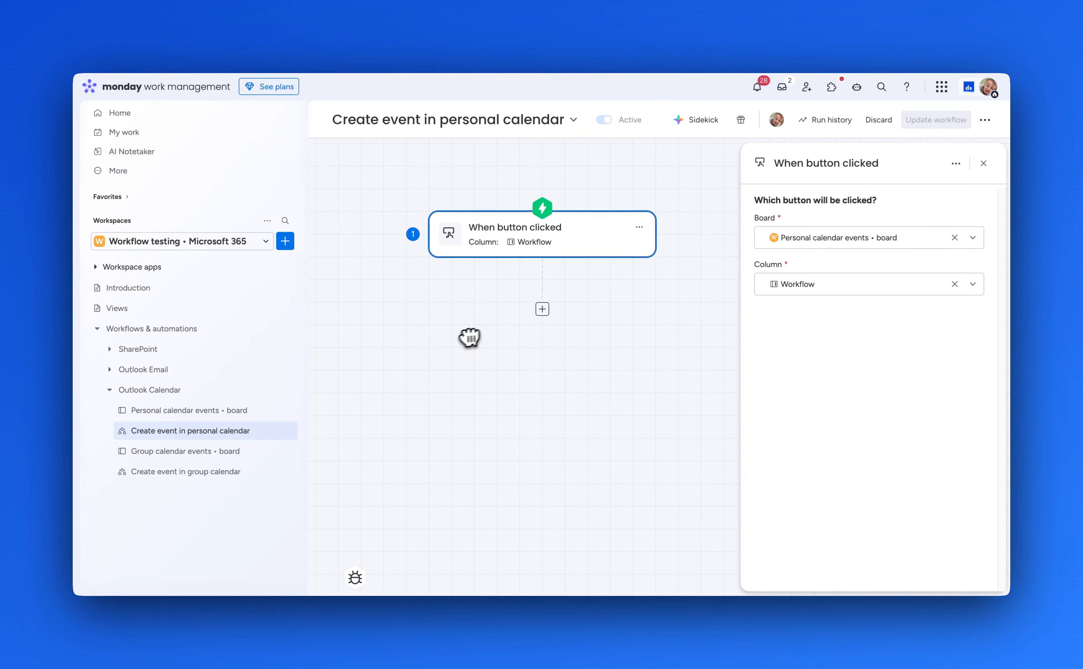
left_click(542, 309)
left_click(611, 378)
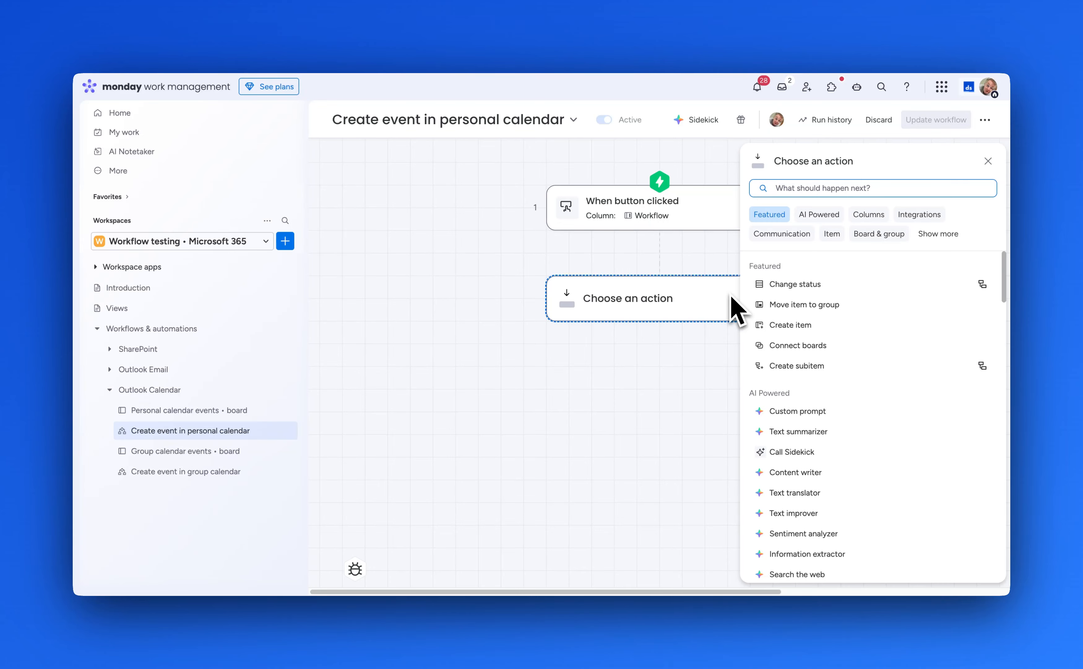
type("calendar")
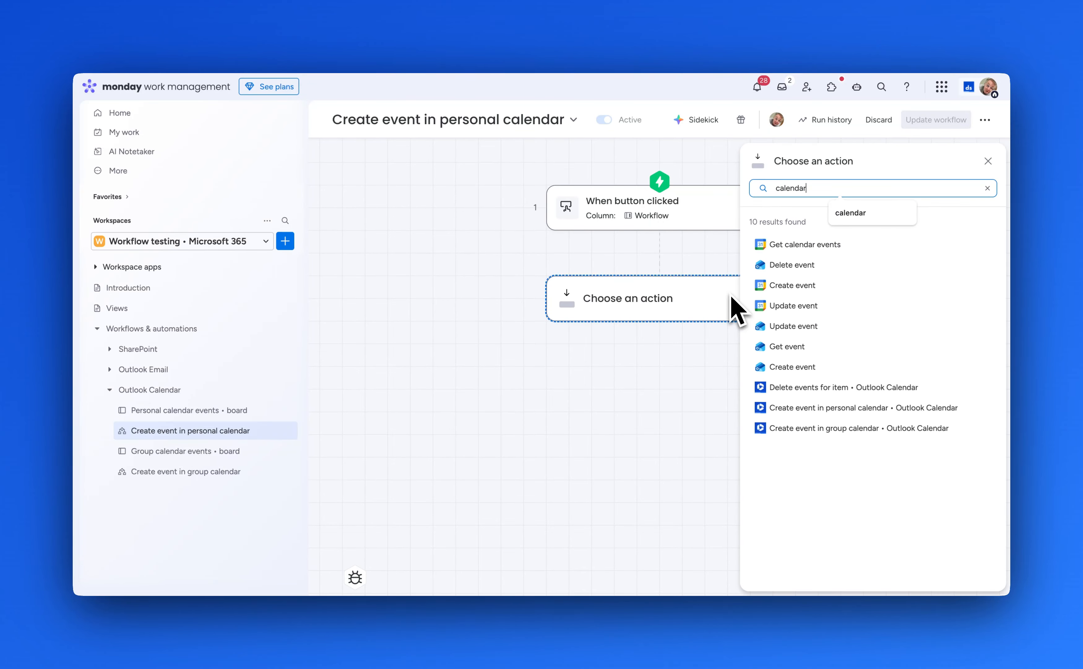
left_click(822, 414)
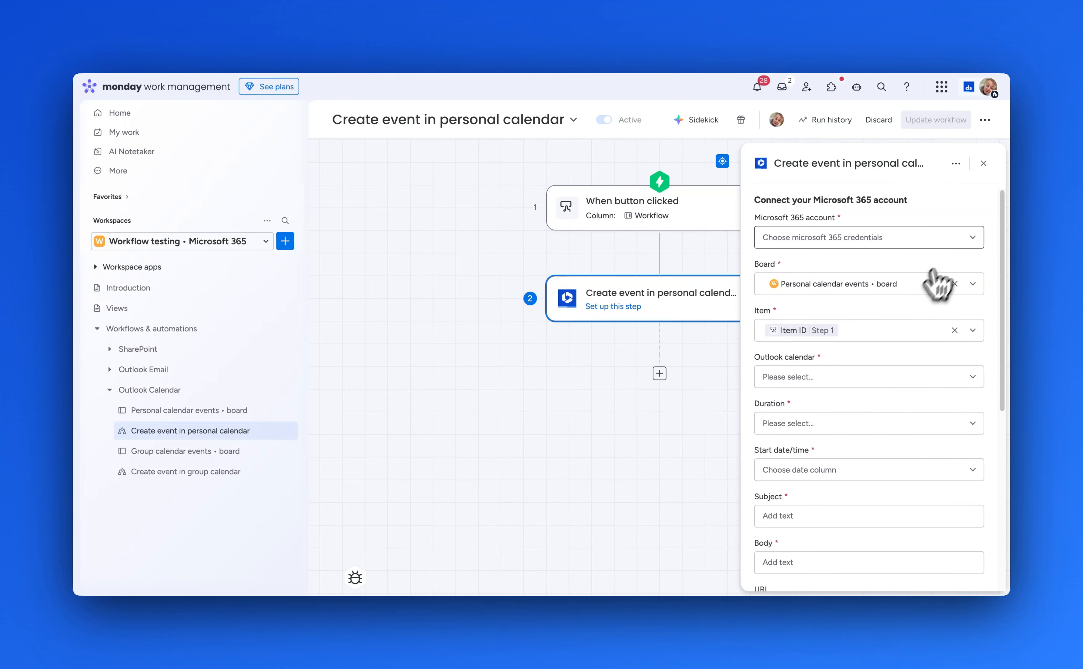
Step: Connect a new Microsoft 365 account to the action, signing in with the saved admin login and staying signed in
left_click(968, 239)
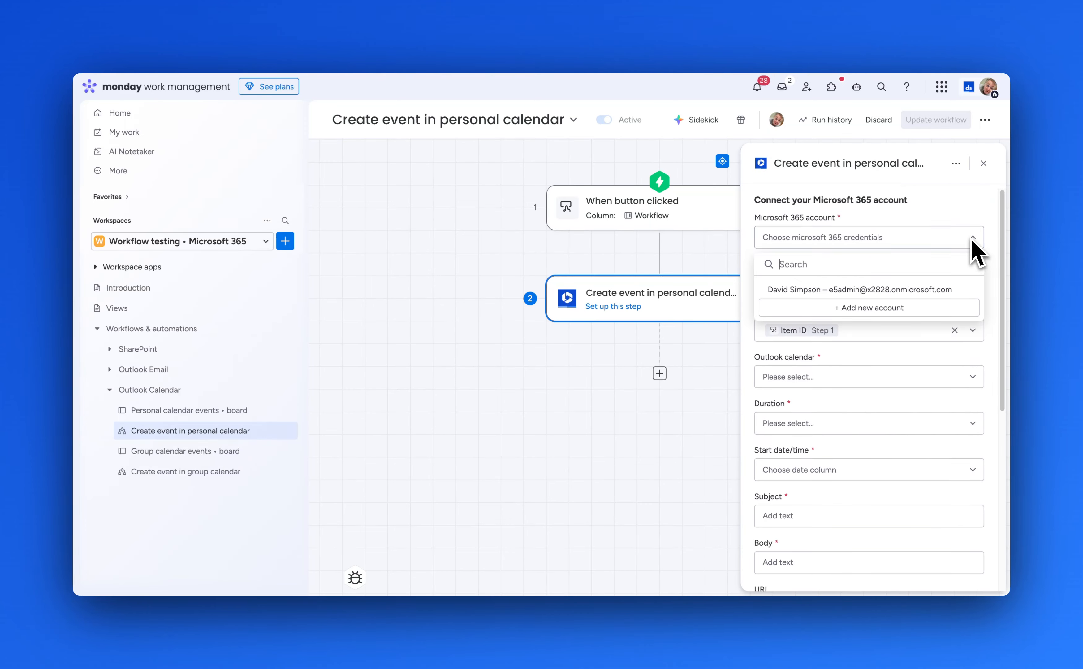
left_click(887, 308)
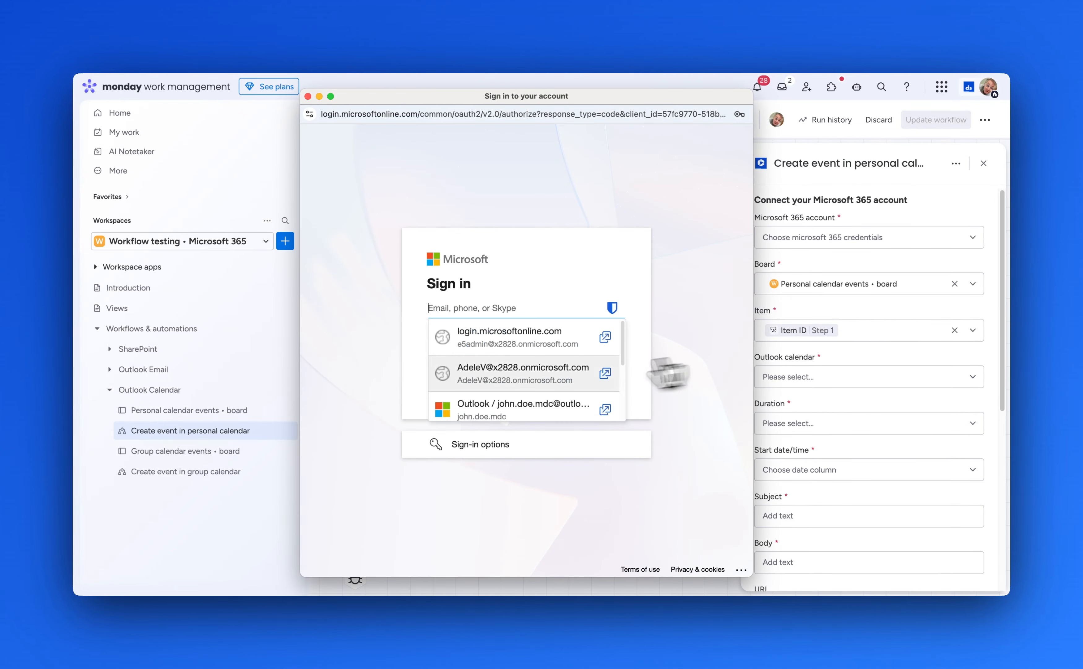
left_click(554, 340)
left_click(597, 382)
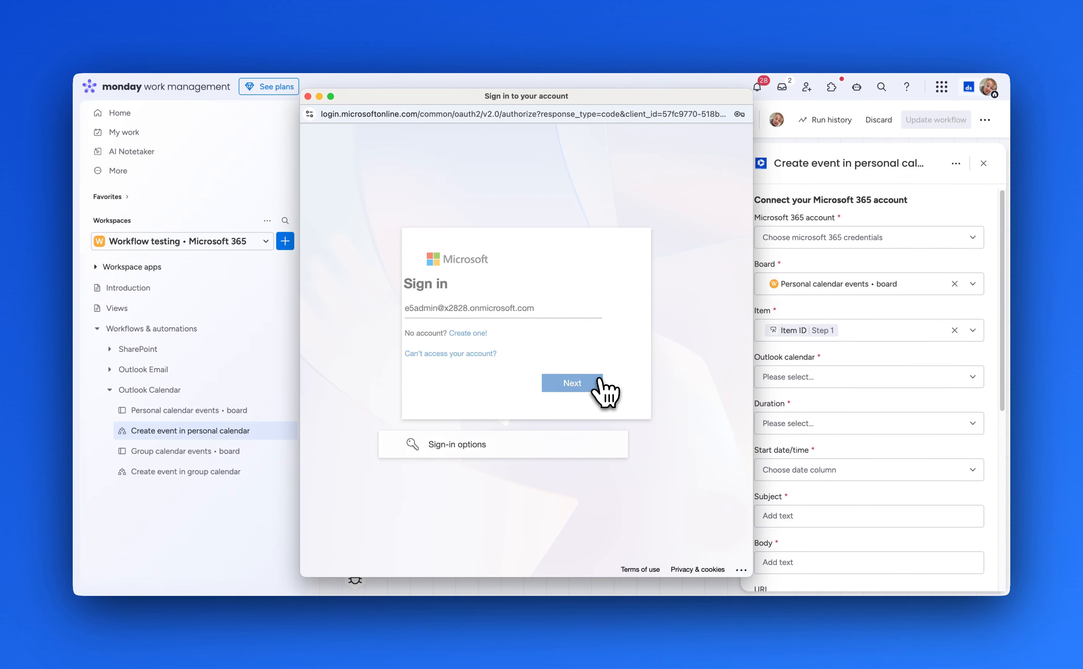
left_click(598, 401)
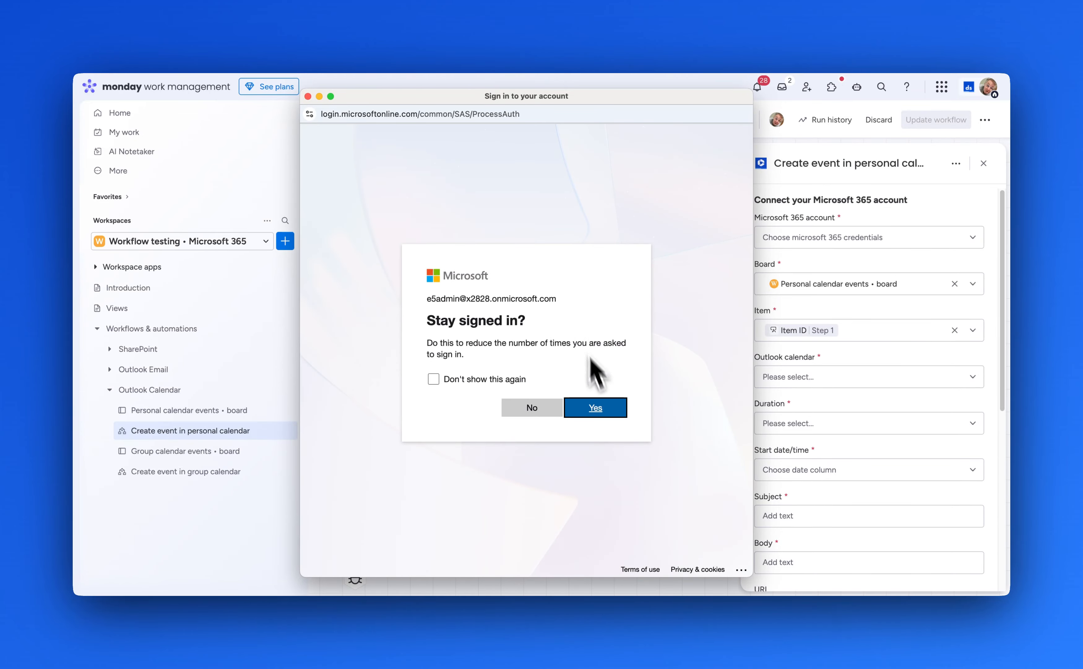
left_click(604, 408)
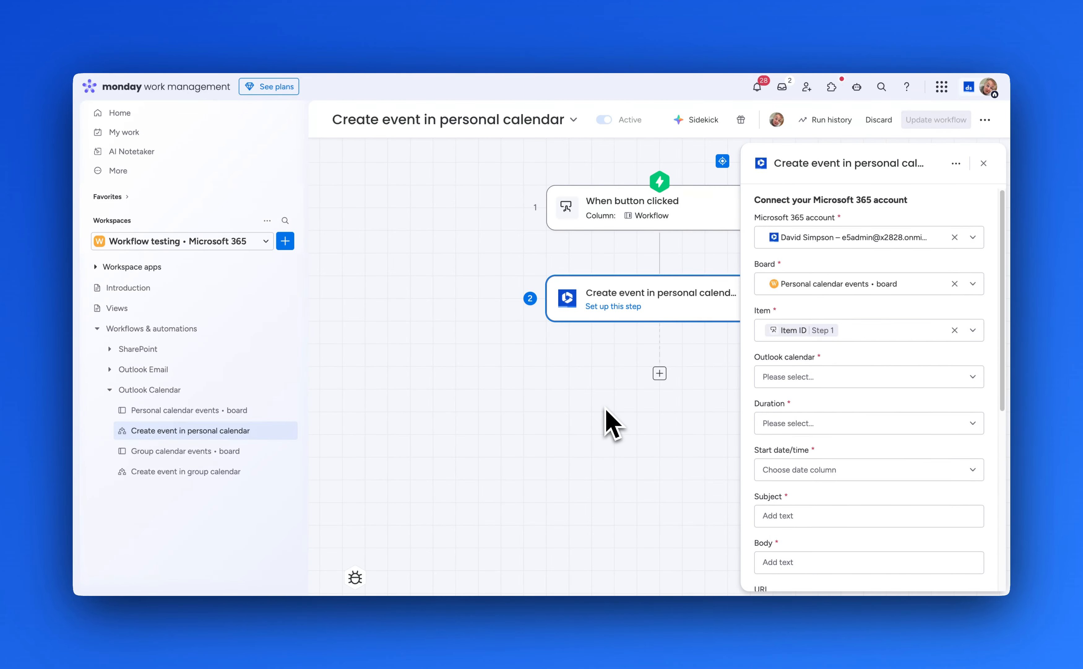
Step: Set the event's Outlook calendar to "A separate calendar" and its duration to 1 hour
left_click(824, 377)
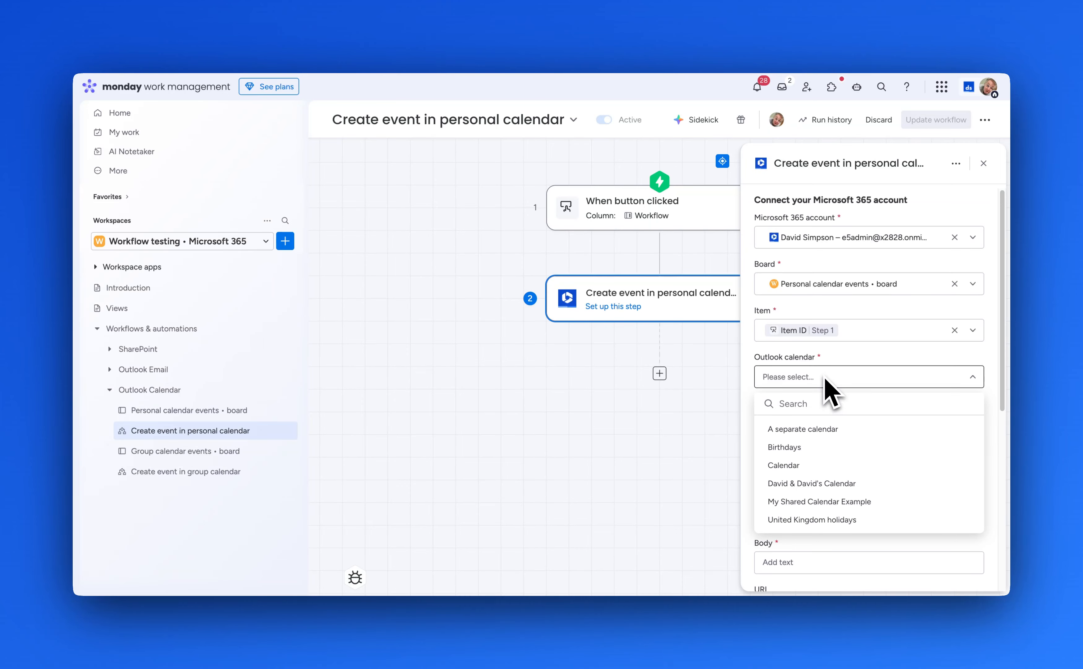
left_click(843, 430)
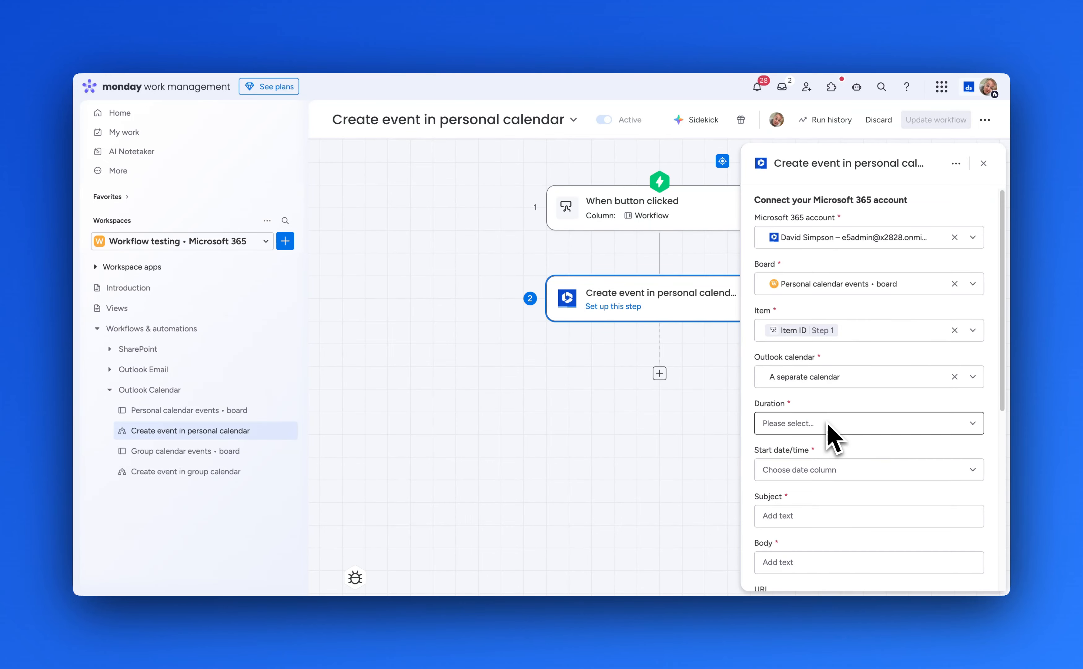
scroll(828, 435, "down", 4)
left_click(907, 236)
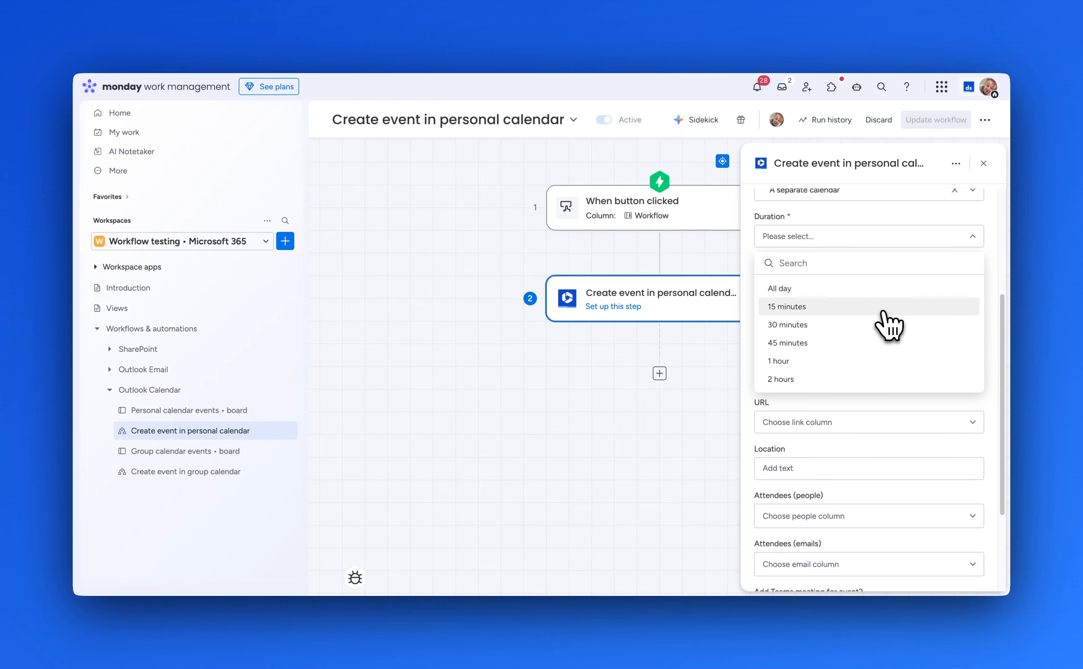
left_click(882, 361)
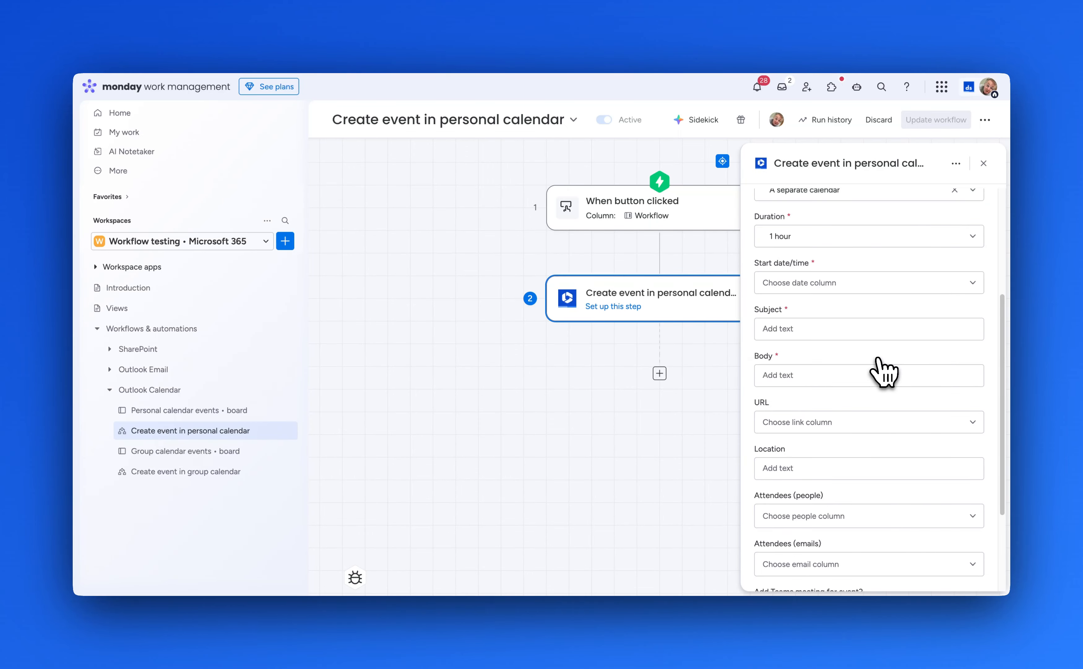
Step: Take the start date/time from the Date column and set the subject to the item's Name followed by "(from mdc automation)"
left_click(880, 282)
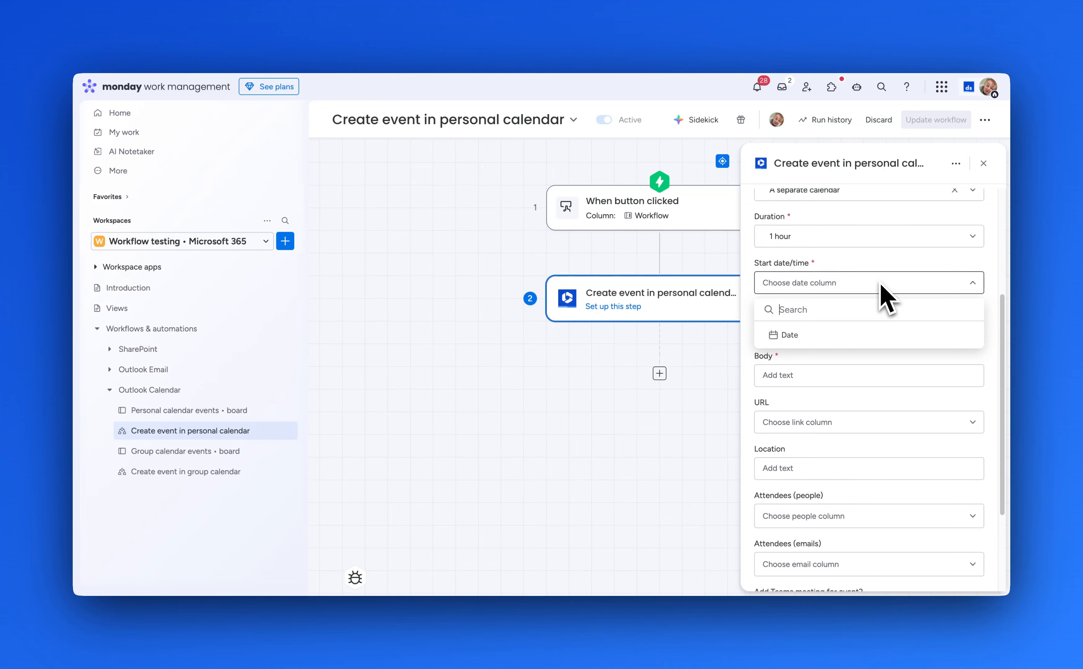
left_click(813, 338)
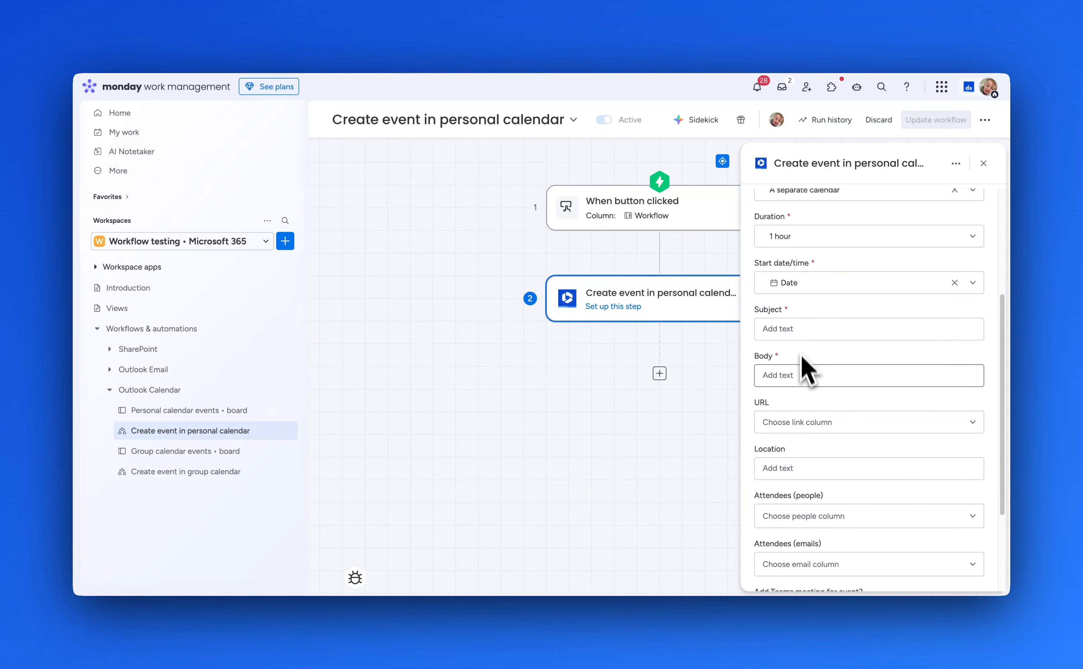
left_click(799, 328)
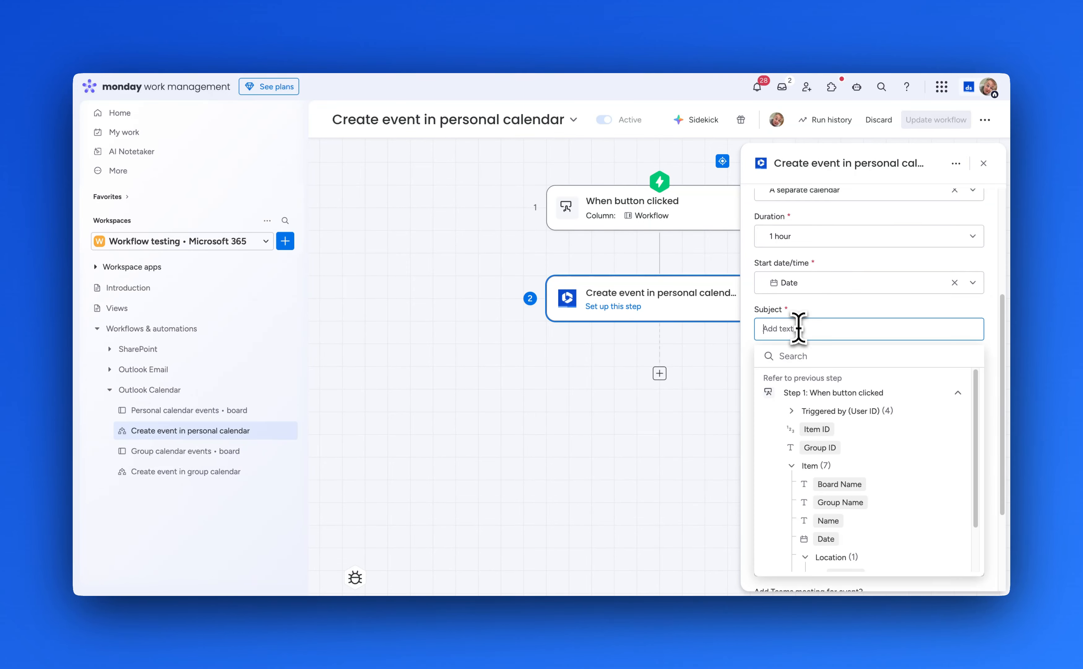
left_click(842, 515)
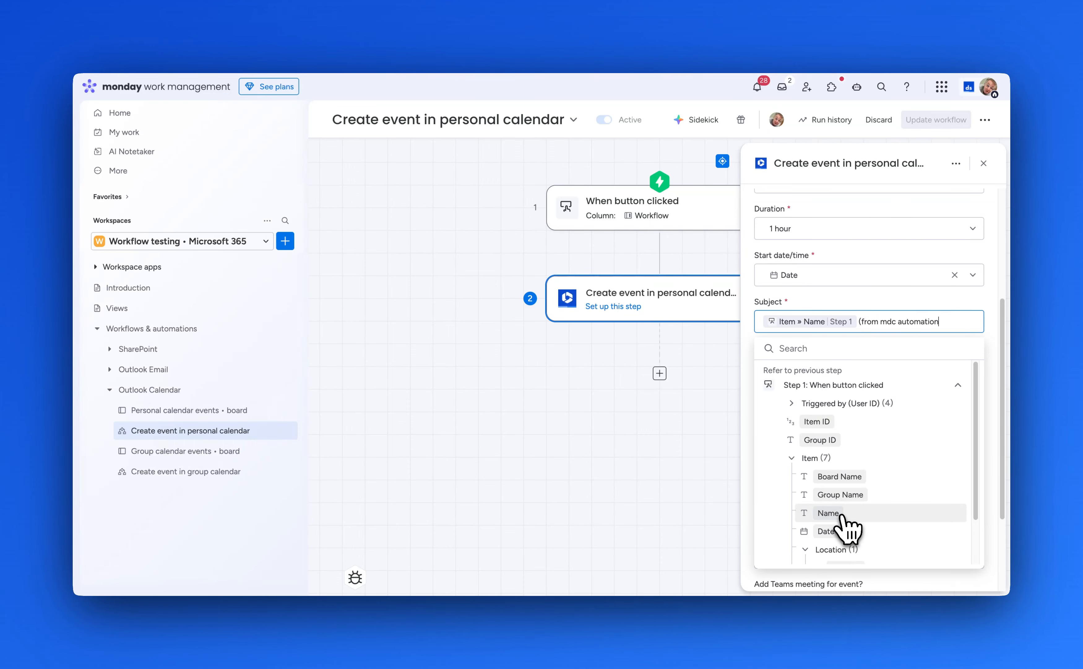
left_click(922, 309)
Step: Write the event body: "Hello", "Here's an event for" with the item's Name in quotation marks, and "– Cheers," with the sender's first name
left_click(794, 367)
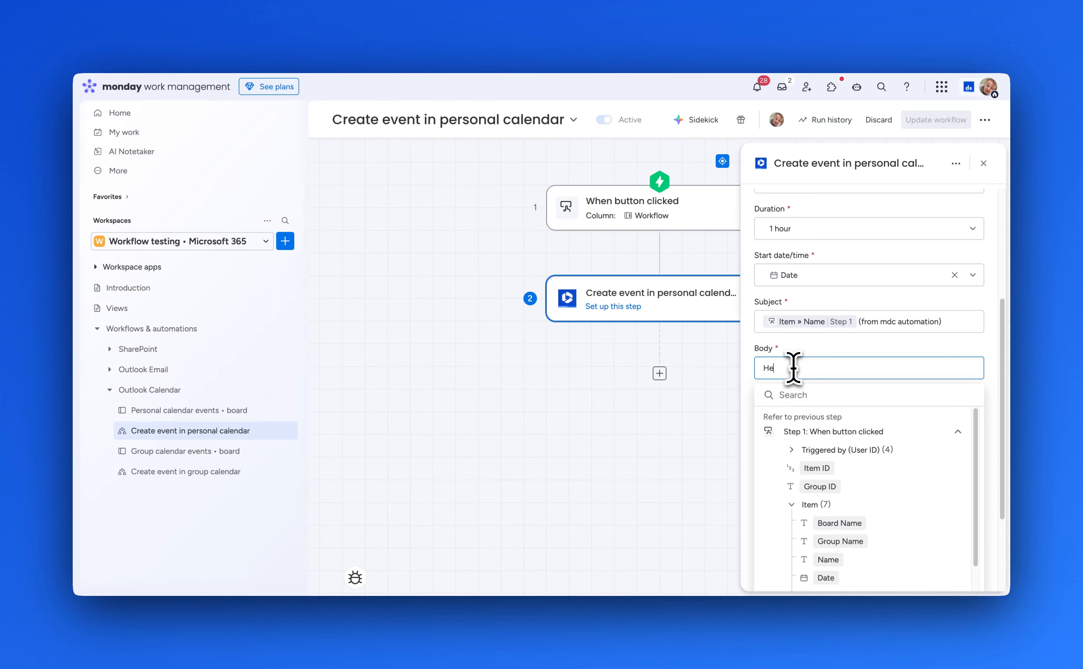
type("Hello")
key("Return")
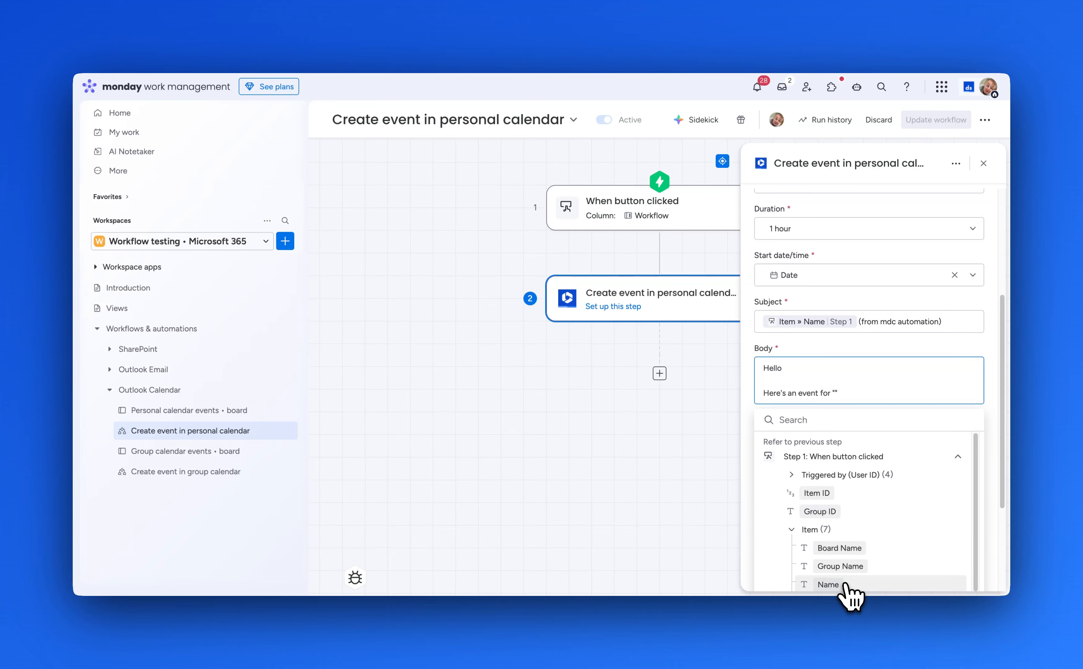
left_click(831, 585)
type("\"")
key("Return")
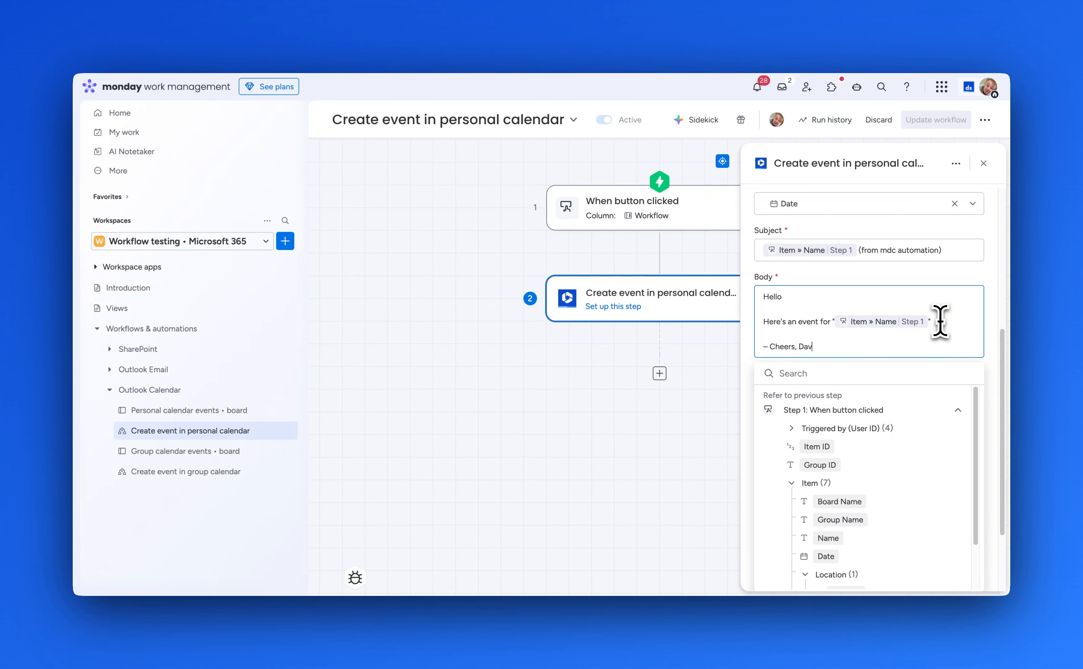
left_click(999, 291)
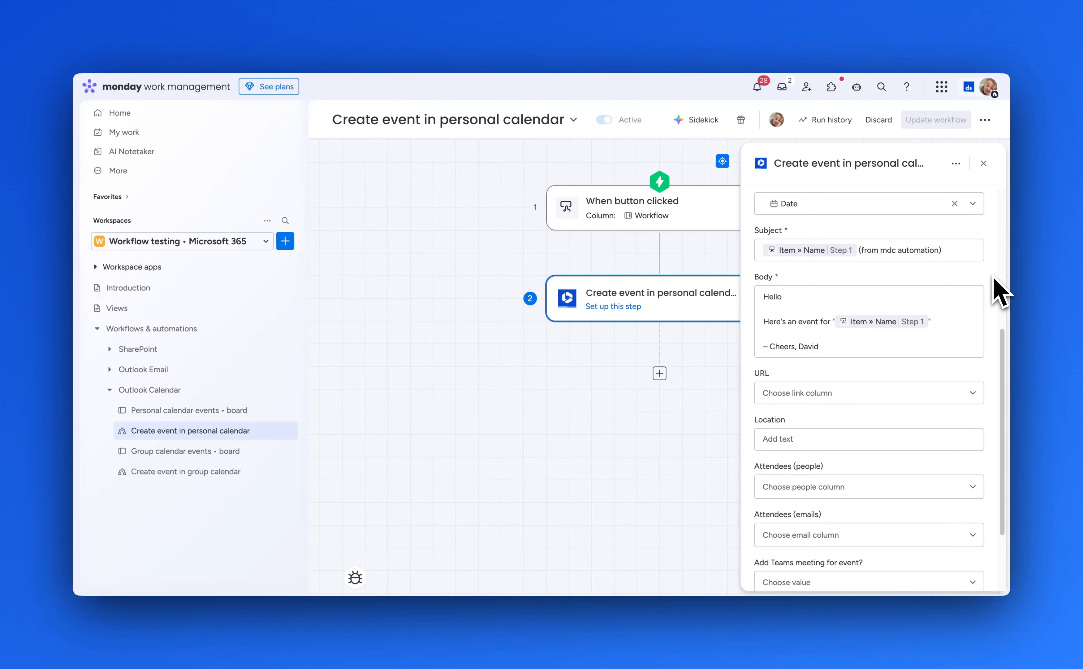
Step: Set the event's location to the Address from the triggering item's Location column
scroll(975, 351, "down", 1)
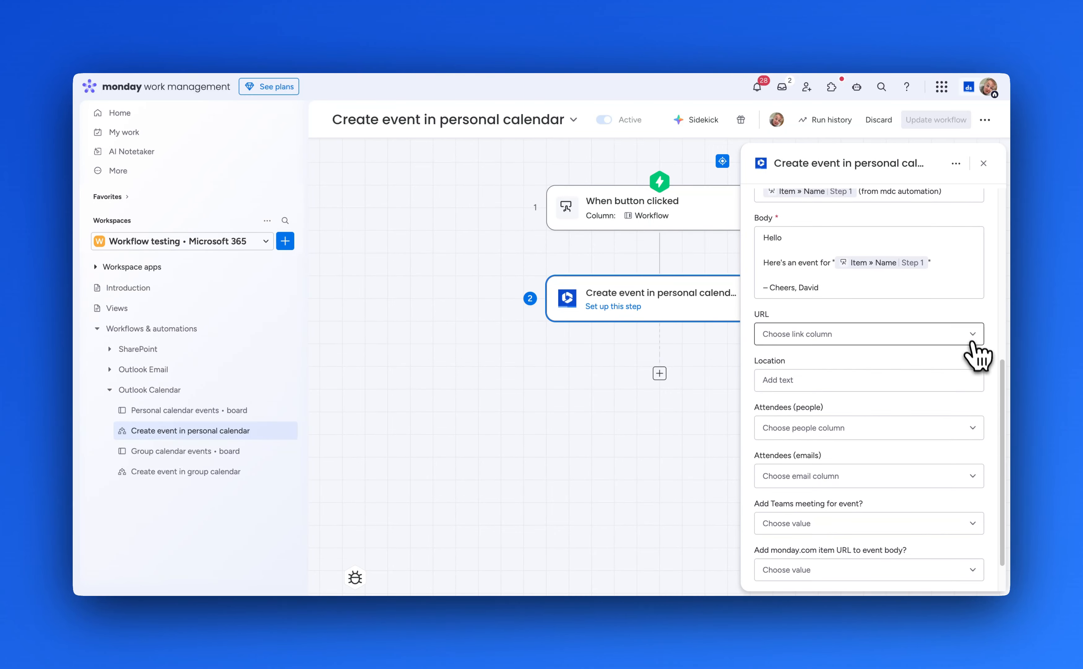
left_click(971, 334)
left_click(975, 332)
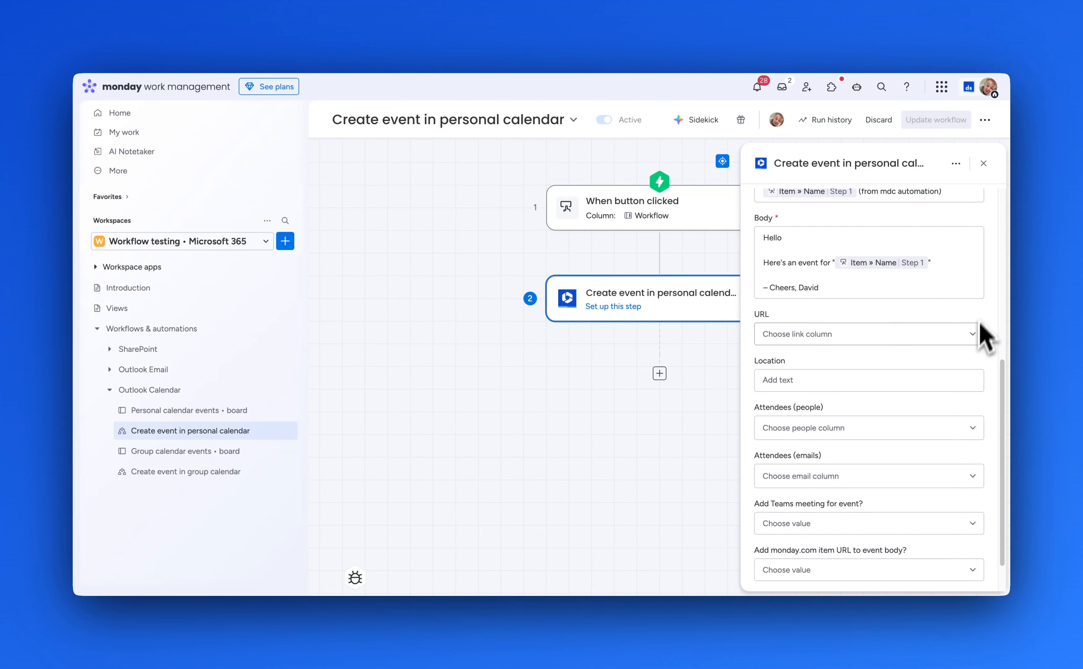
left_click(908, 380)
scroll(903, 466, "down", 2)
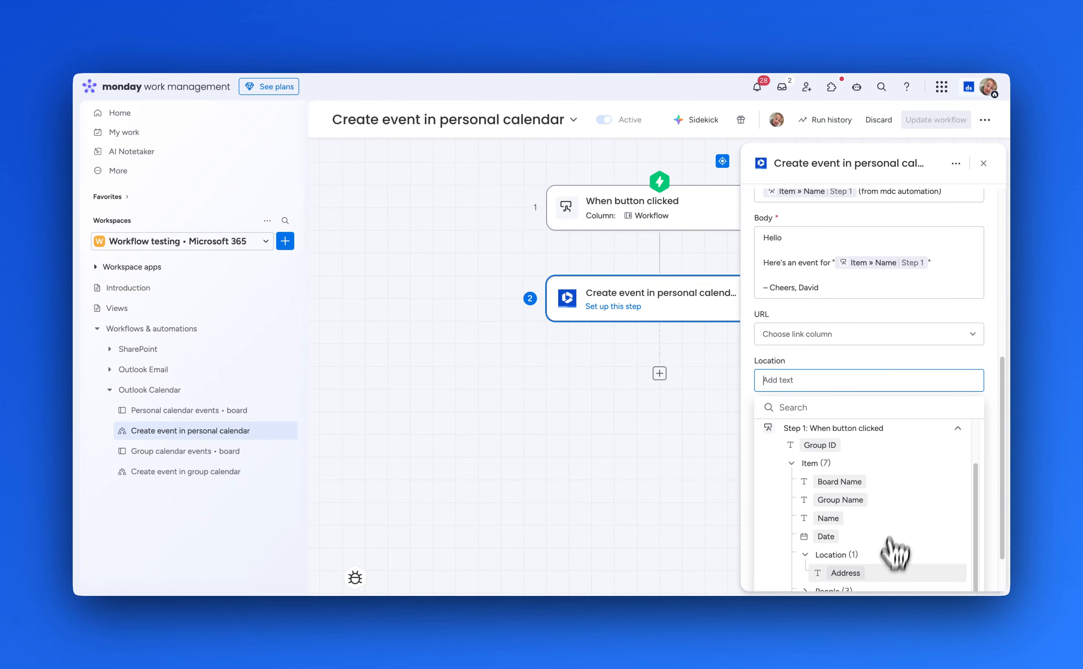
left_click(883, 575)
left_click(980, 326)
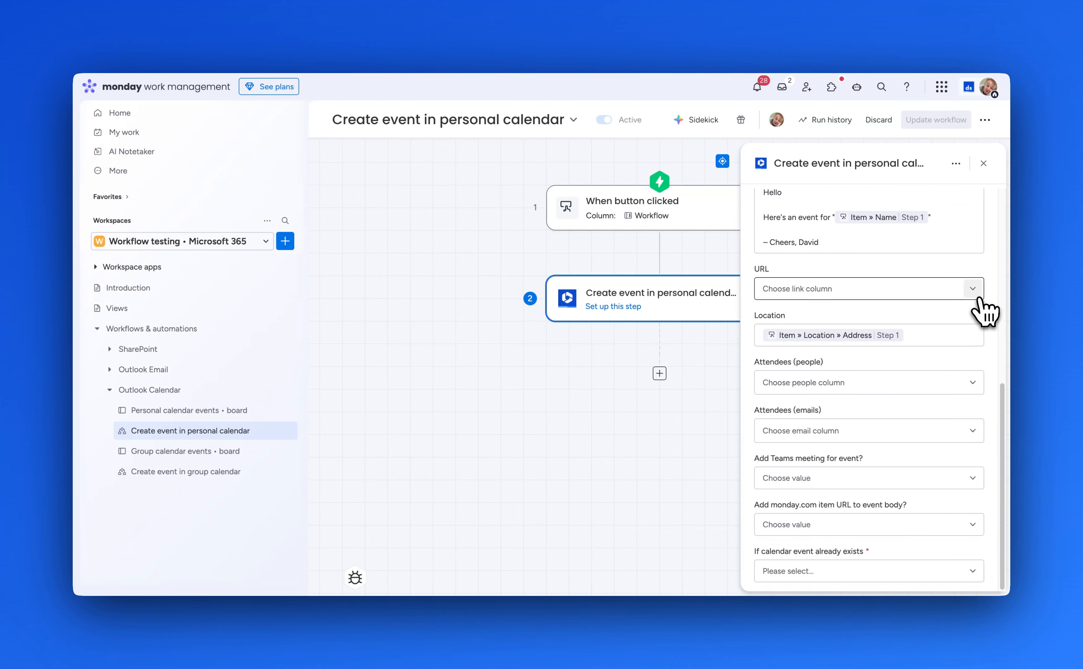
Step: Set the event's attendees to come from the People column and the Email column
left_click(969, 388)
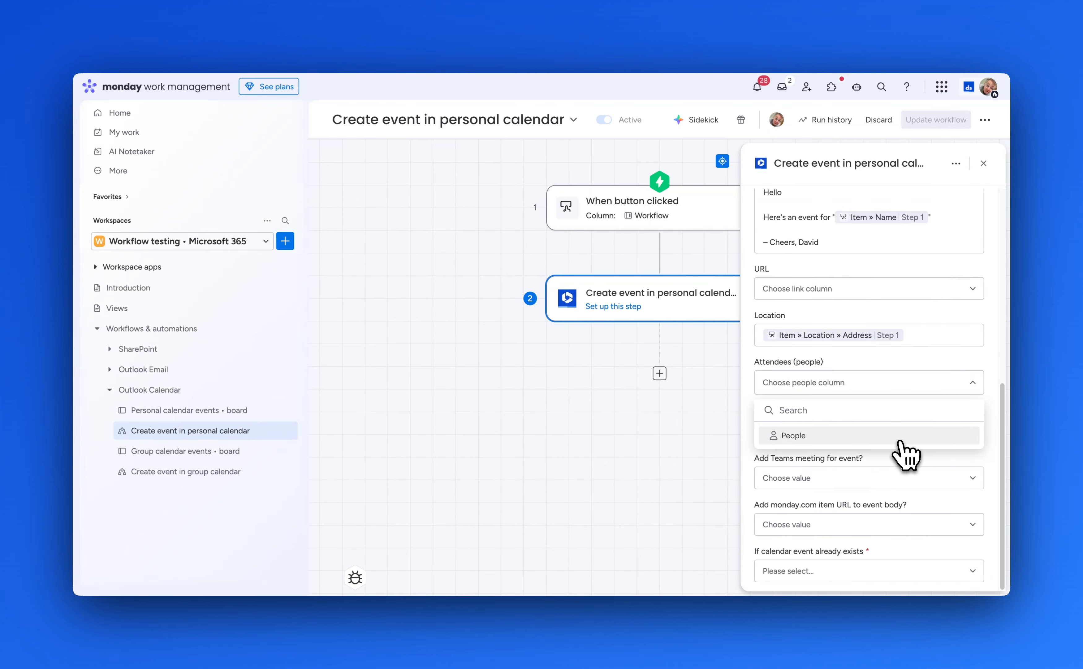
left_click(896, 438)
left_click(974, 382)
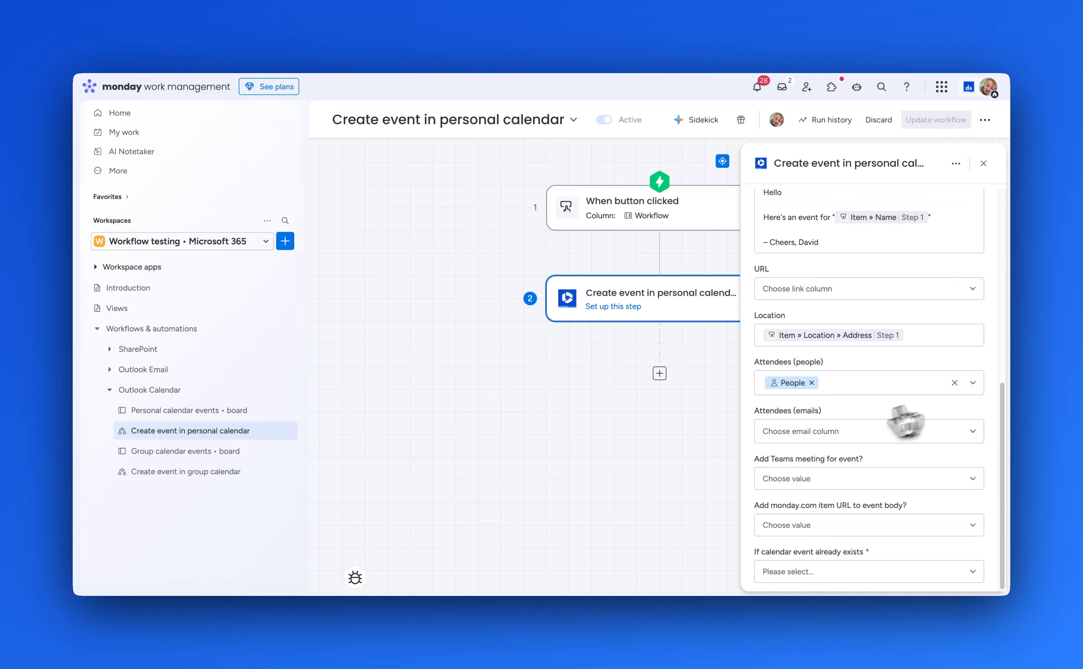
left_click(831, 431)
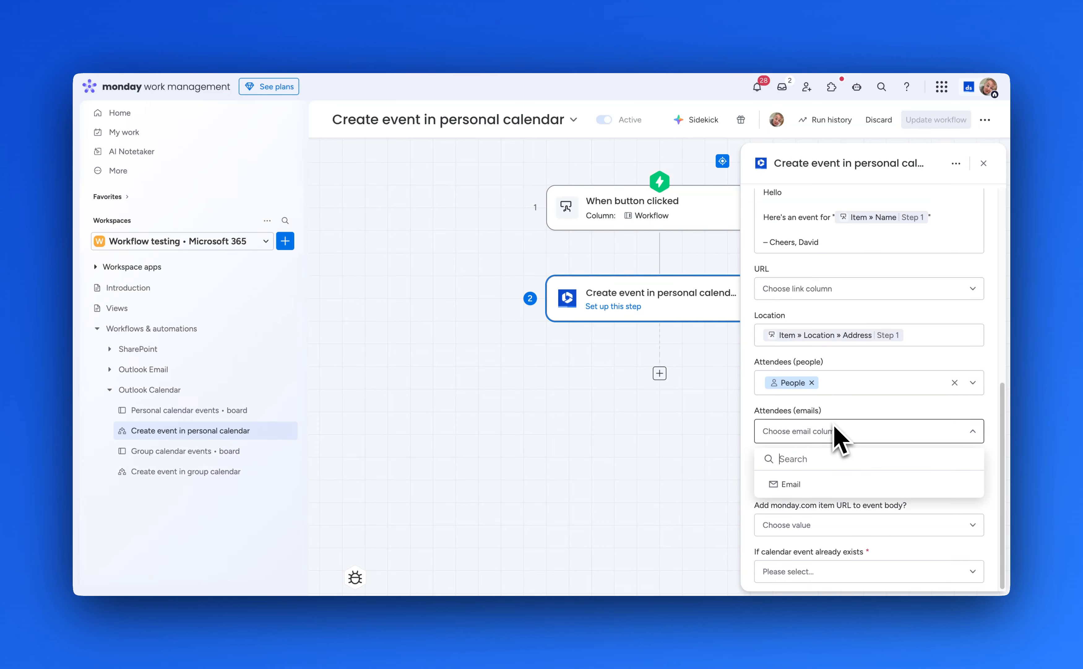
left_click(815, 489)
left_click(941, 426)
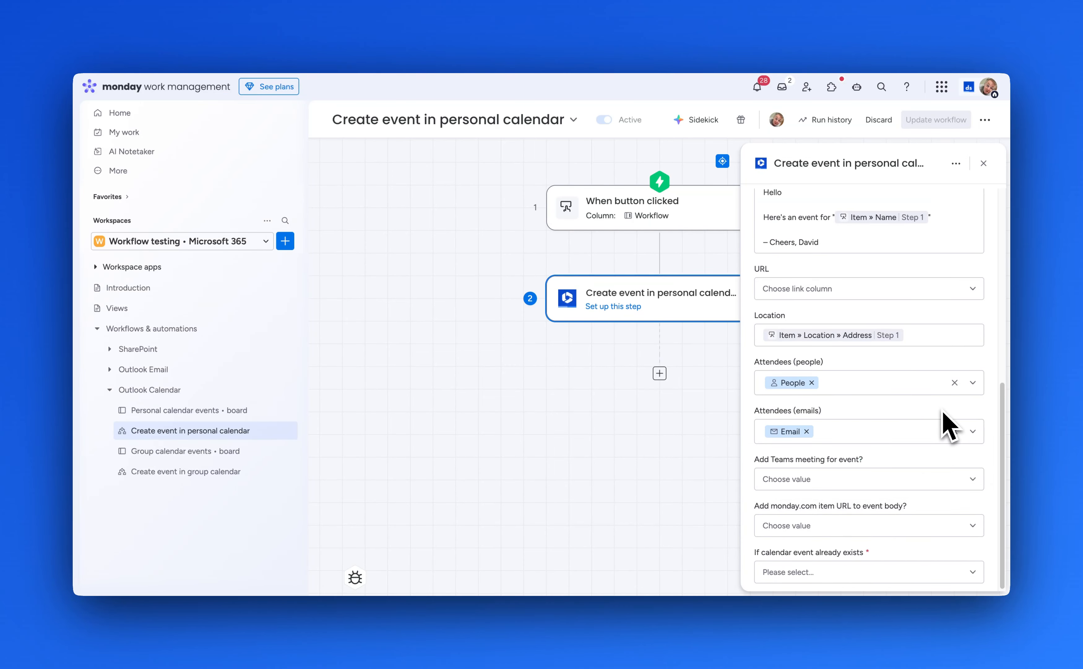
Step: Add a Teams meeting to the event and include the monday.com item URL in the event body
left_click(959, 479)
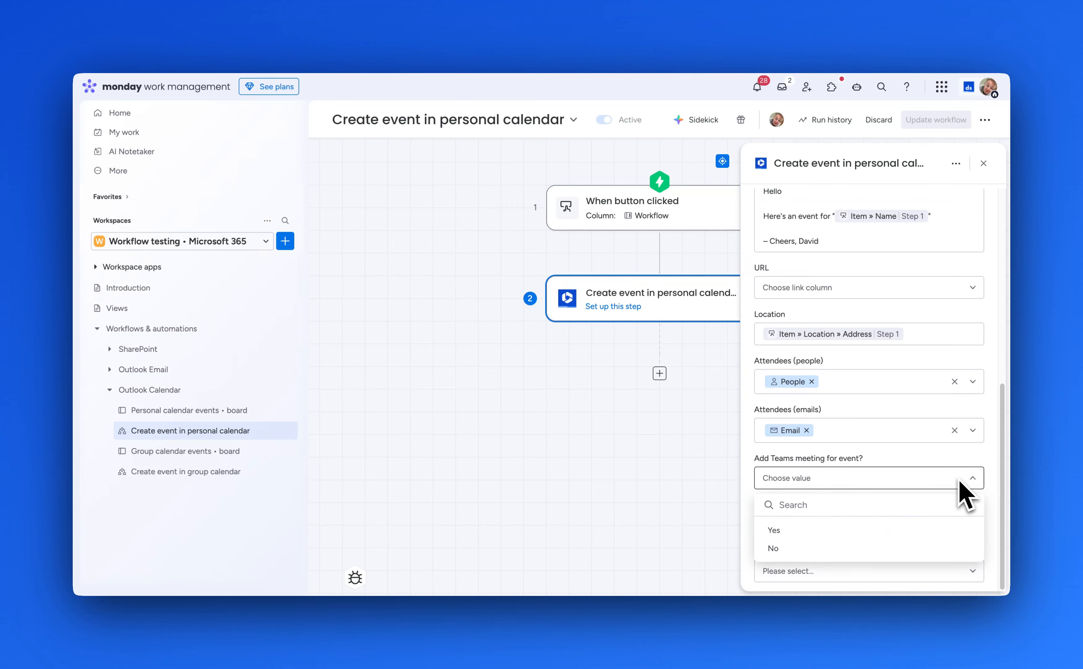
left_click(919, 530)
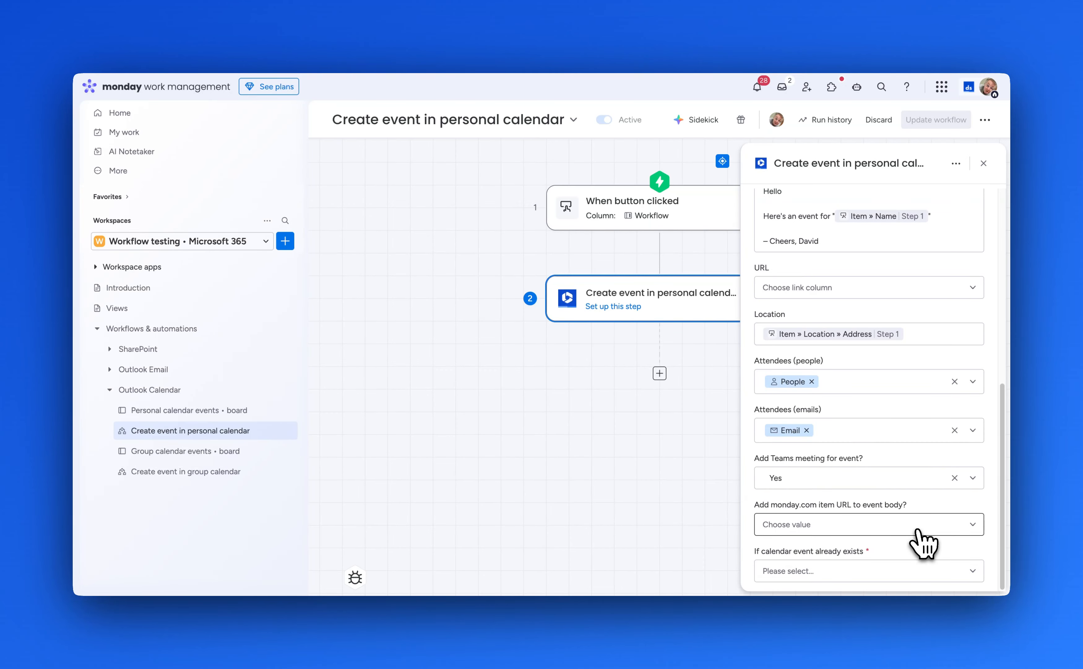
left_click(973, 526)
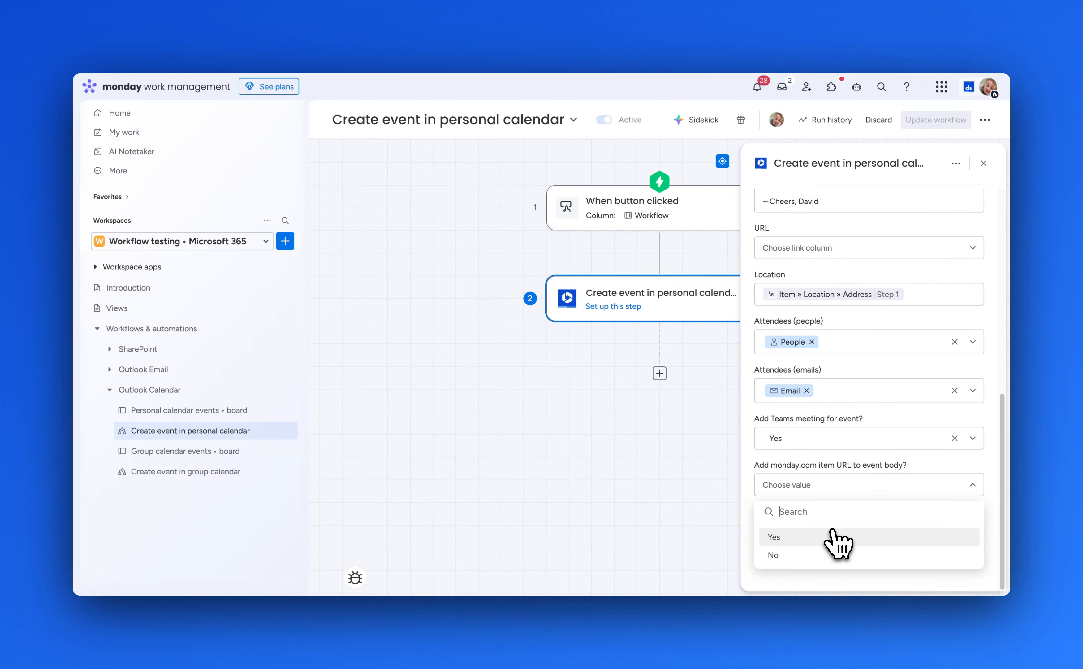
left_click(838, 538)
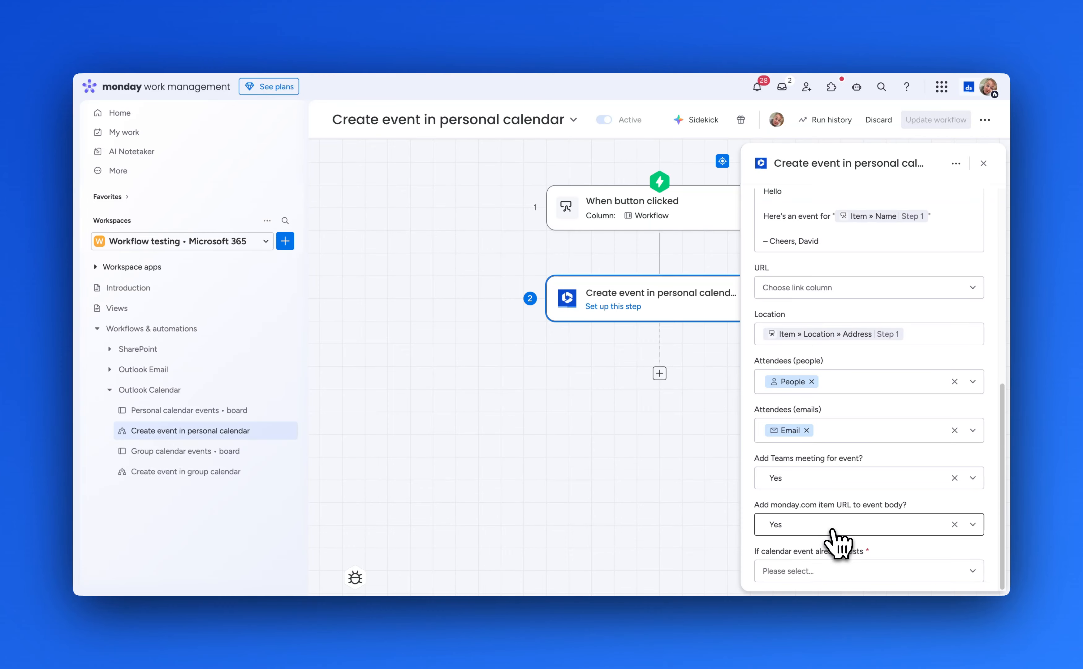
Step: Set the workflow to update the existing event if the calendar event already exists, and publish the updated workflow
left_click(867, 574)
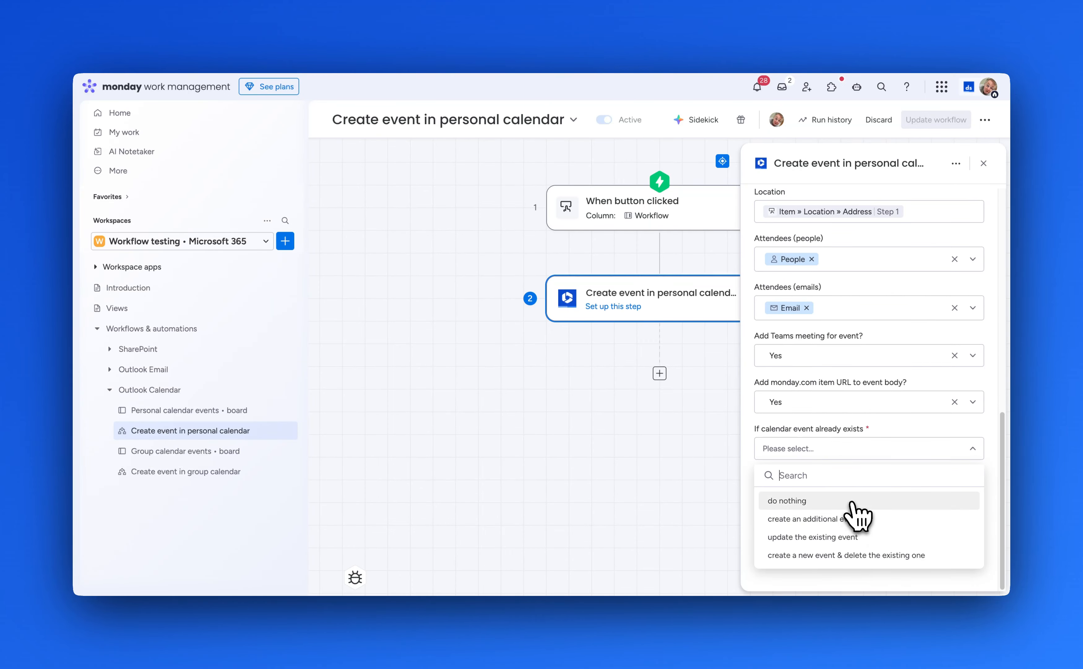
left_click(896, 538)
left_click(936, 125)
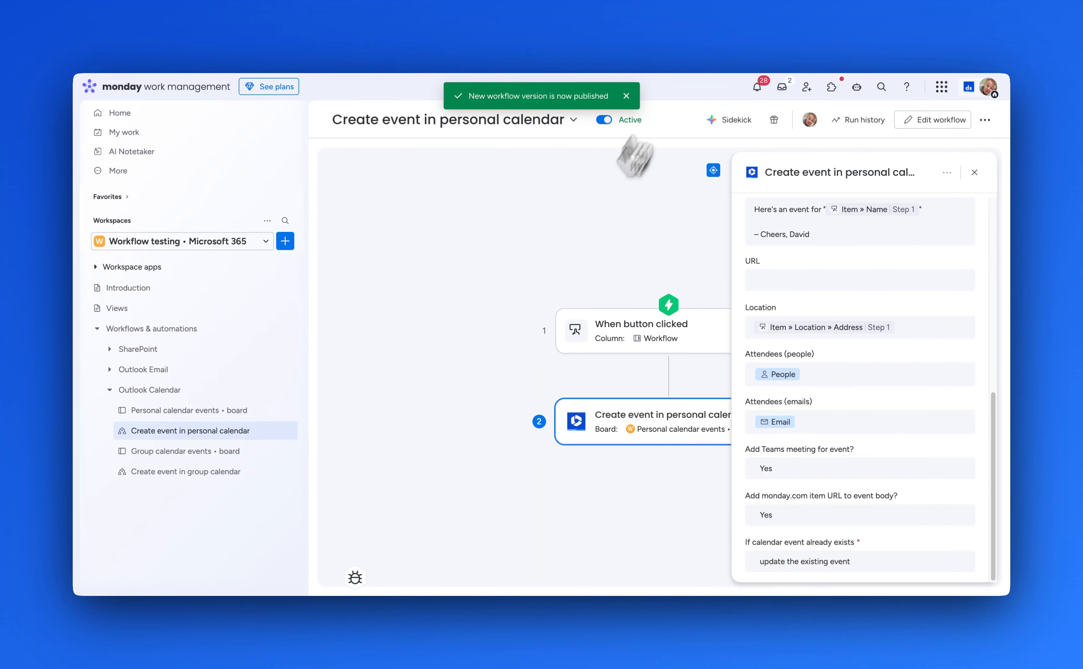
Step: Open the "Personal calendar events • board" and trigger the Workflow button for Item 1
left_click(242, 412)
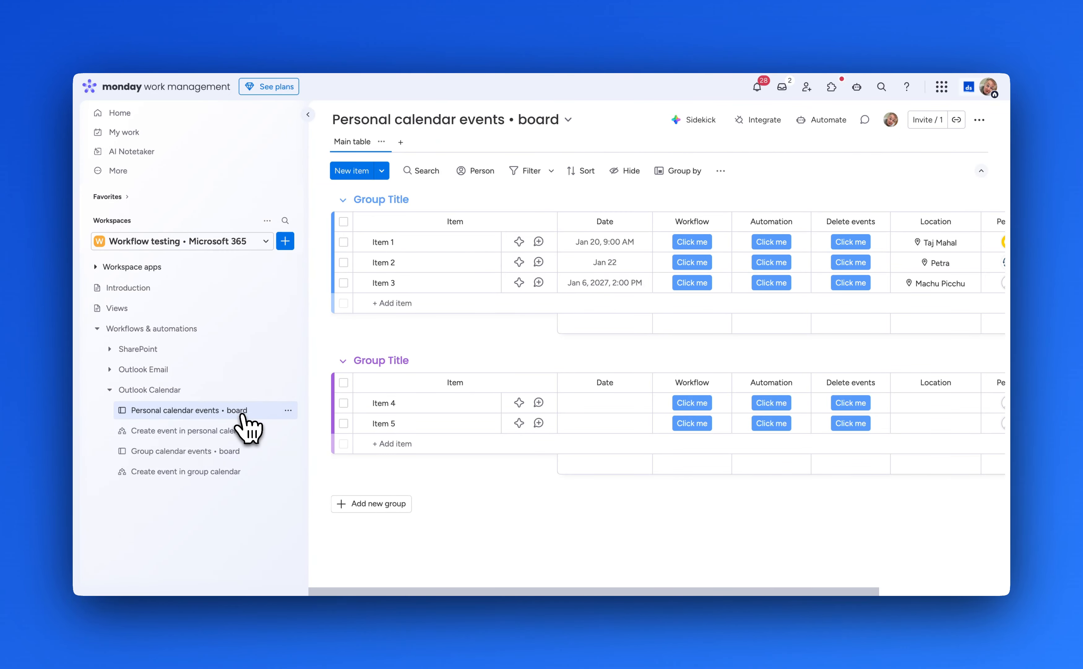
scroll(658, 355, "right", 5)
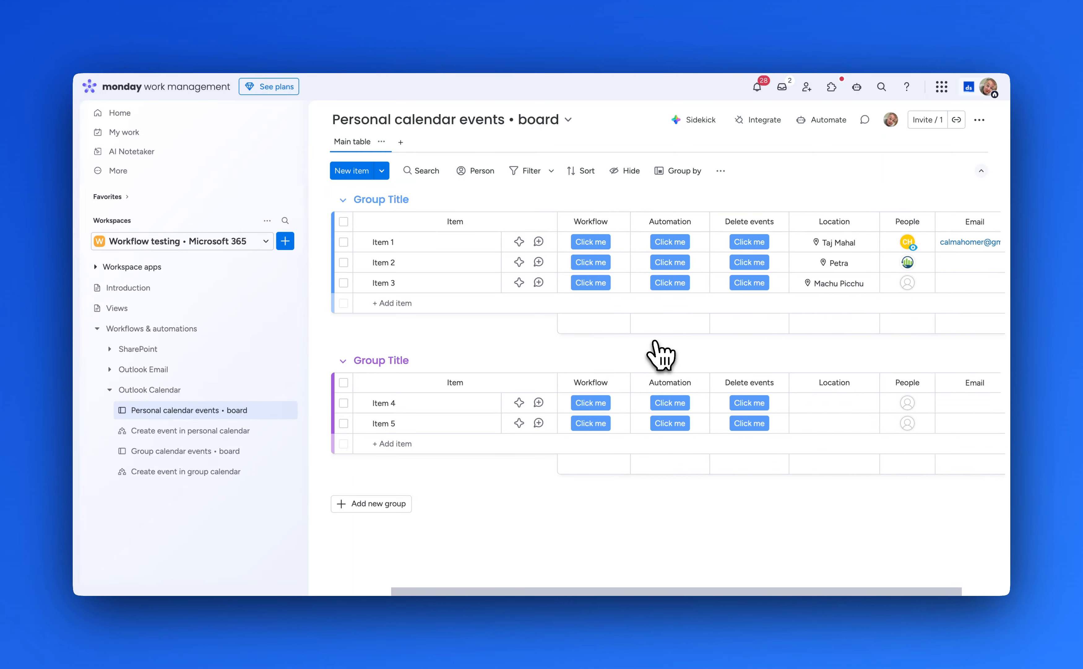
scroll(661, 355, "left", 2)
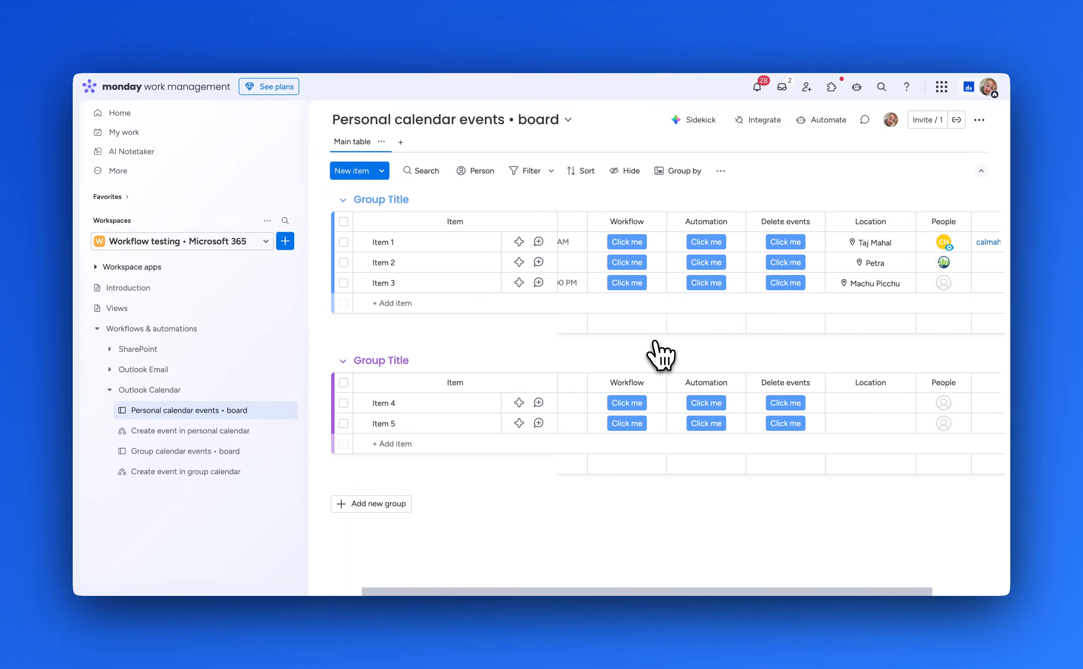
left_click(628, 244)
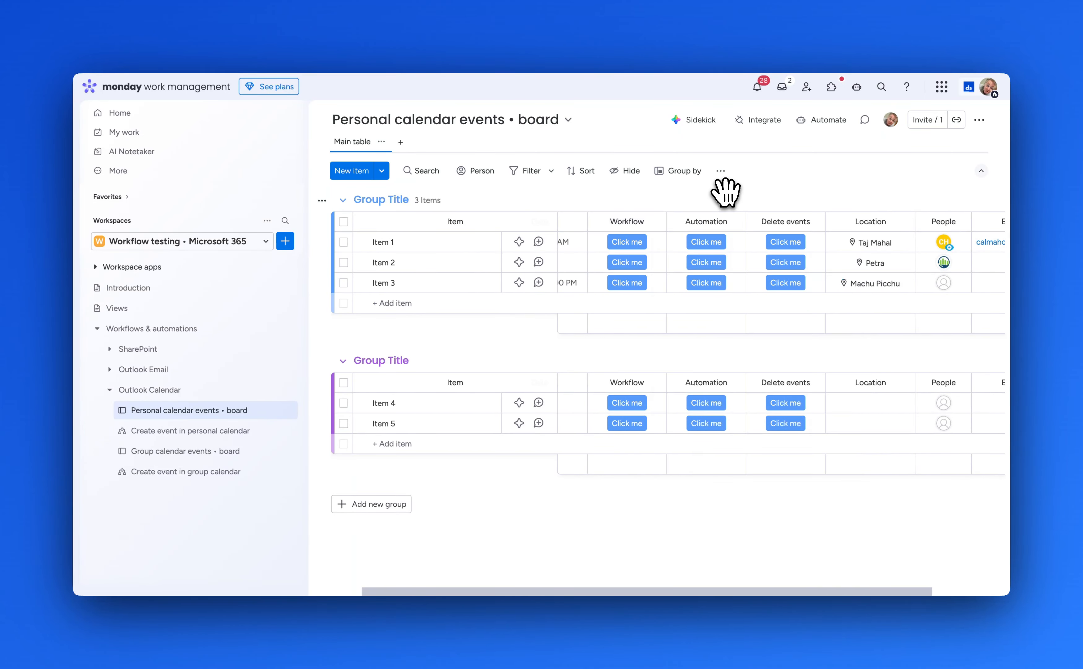
Step: Widen the Outlook Calendar event column at the end of the board to show more of its contents
scroll(725, 191, "right", 2)
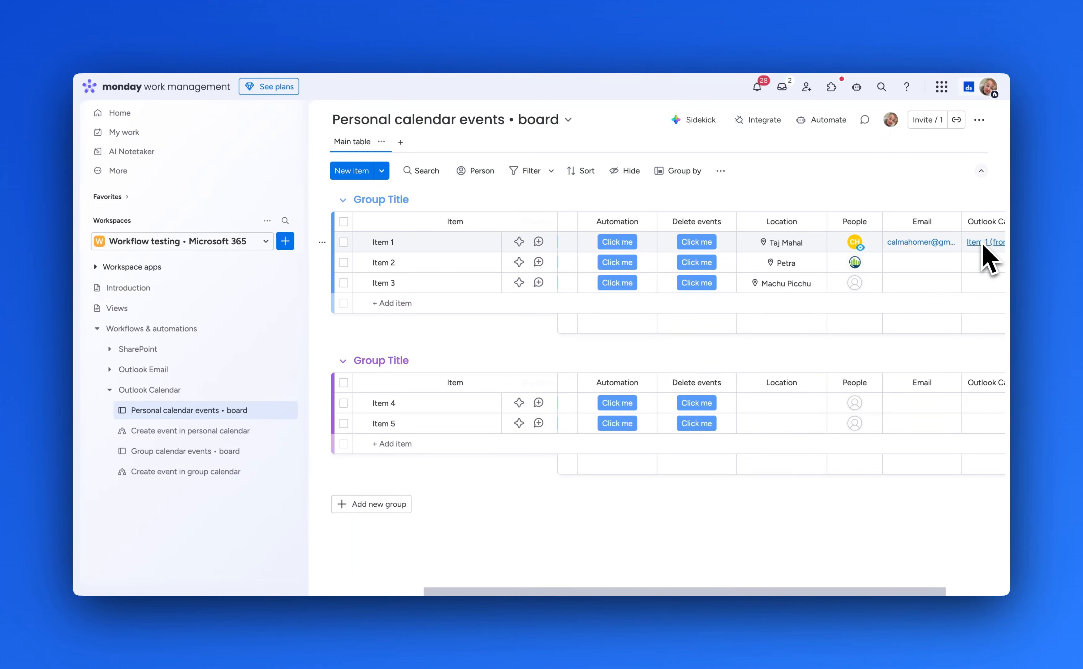
scroll(988, 260, "right", 2)
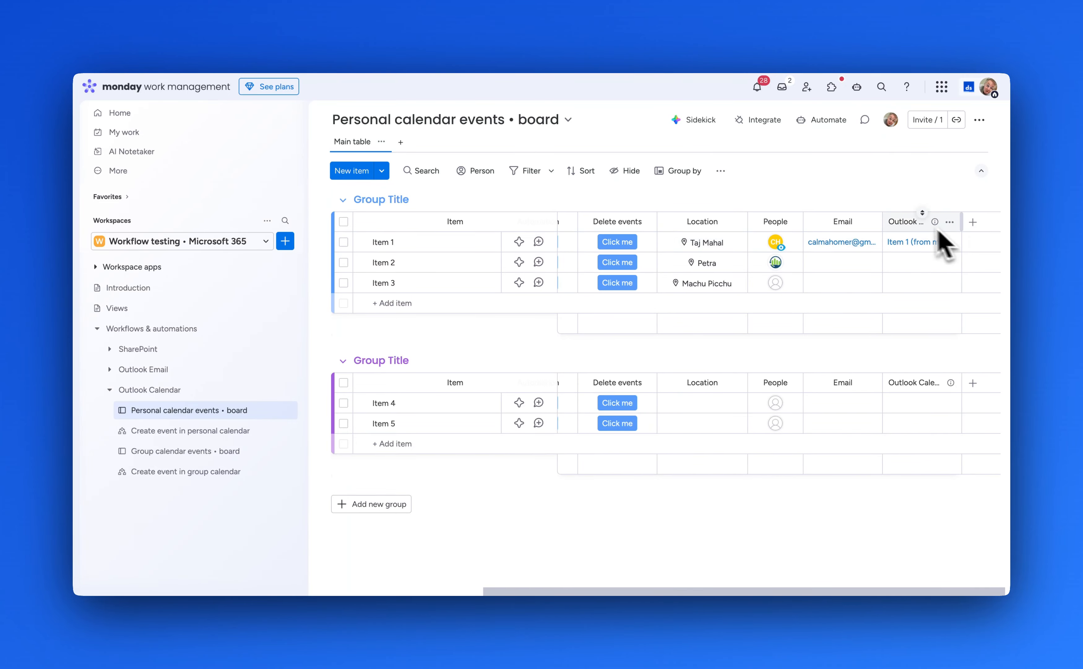
left_click_drag(961, 223, 983, 227)
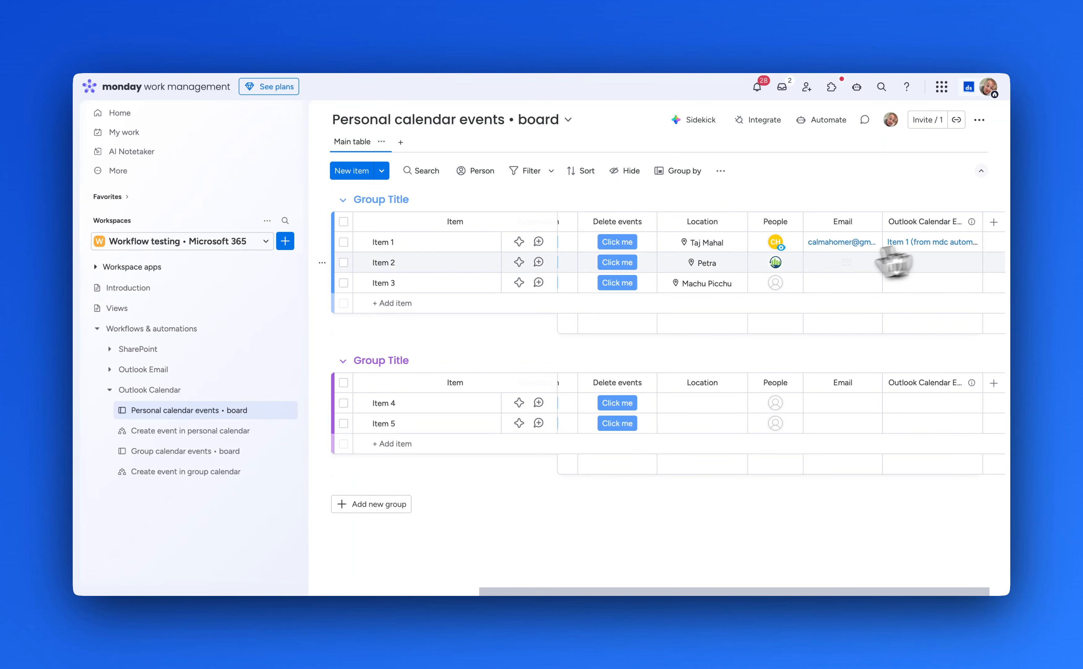
Step: Open Item 1's linked event in Outlook and review its time, location, attendees, item link and Teams meeting details
mouse_move(776, 242)
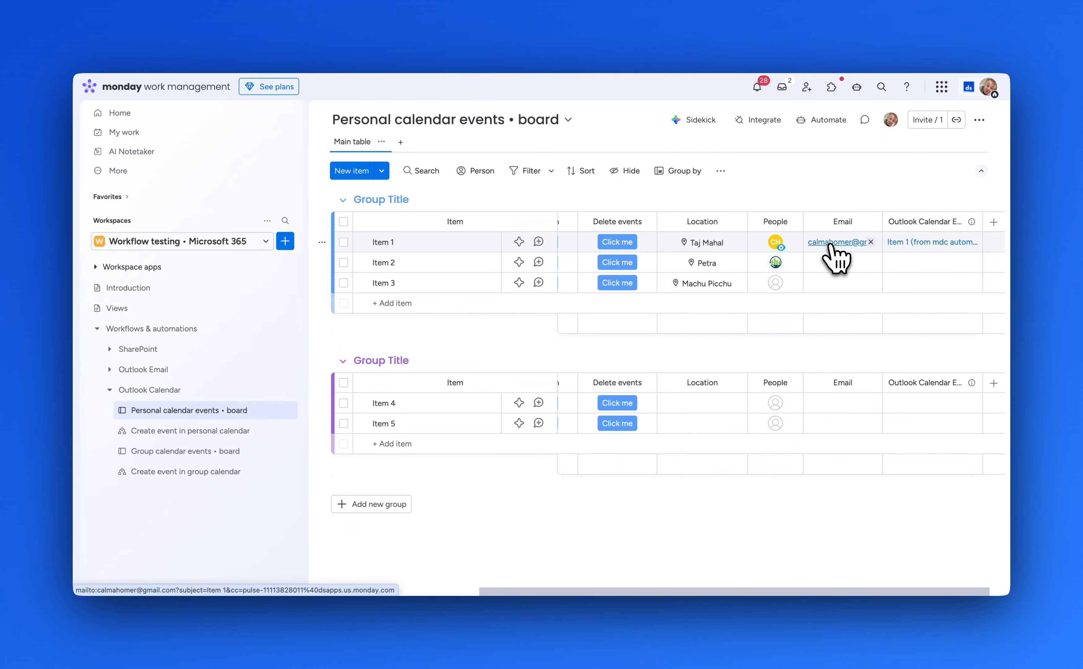
left_click(922, 241)
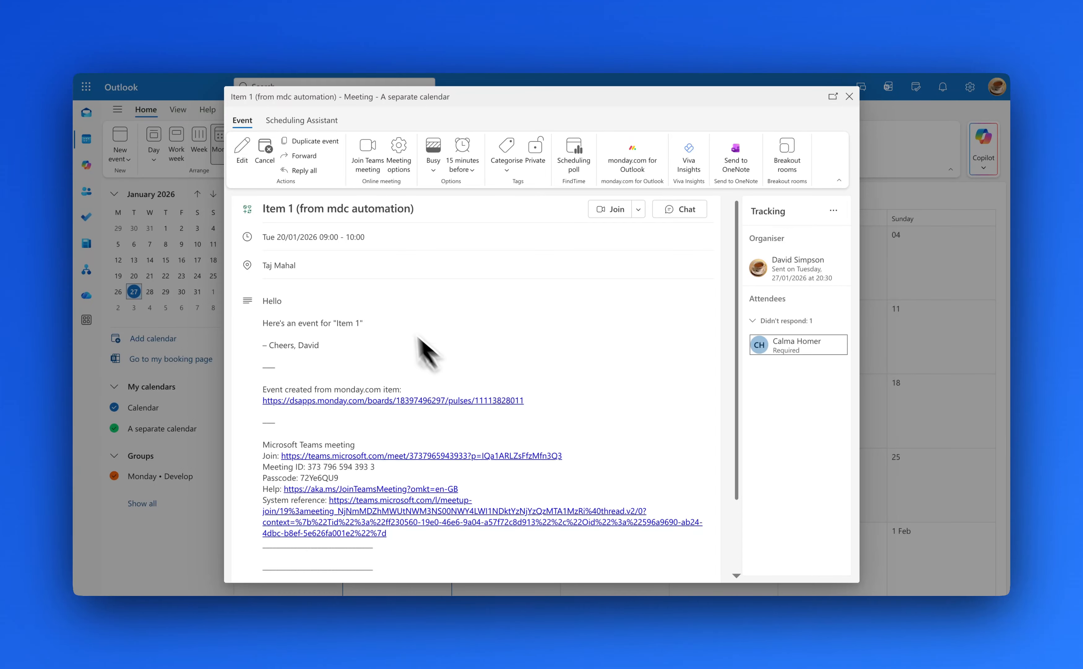
scroll(310, 436, "down", 1)
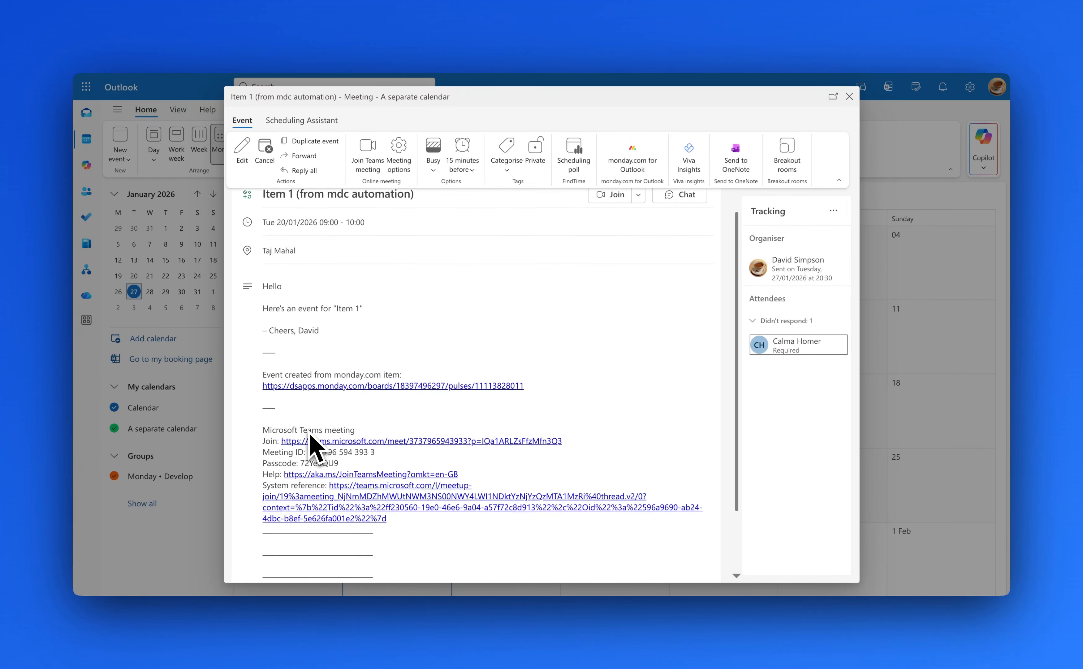
scroll(310, 436, "down", 3)
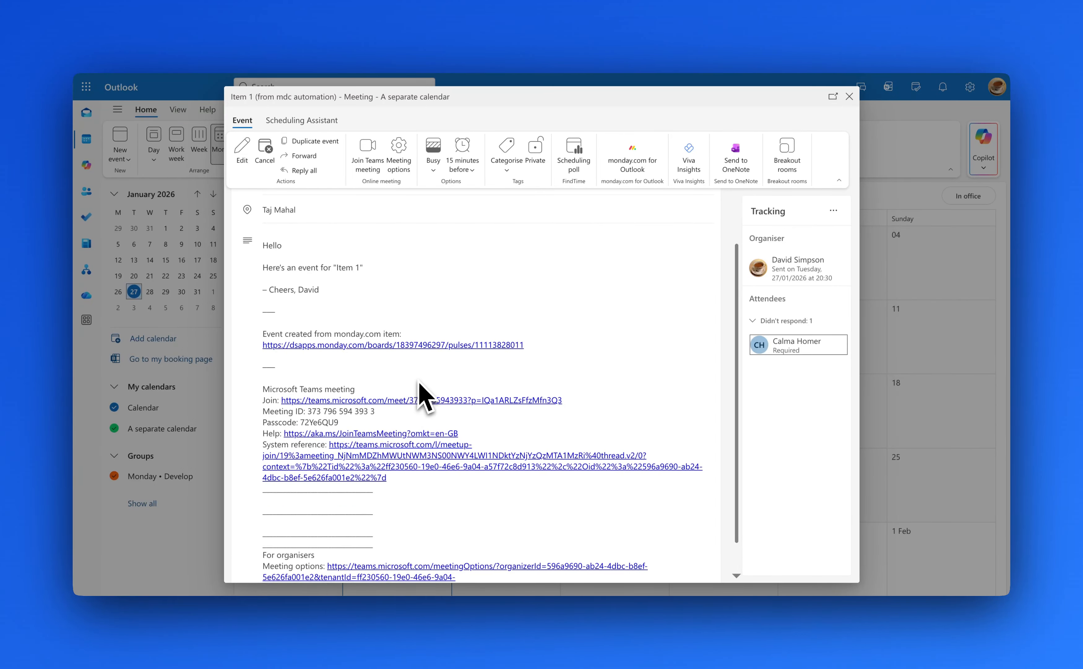
scroll(419, 383, "up", 4)
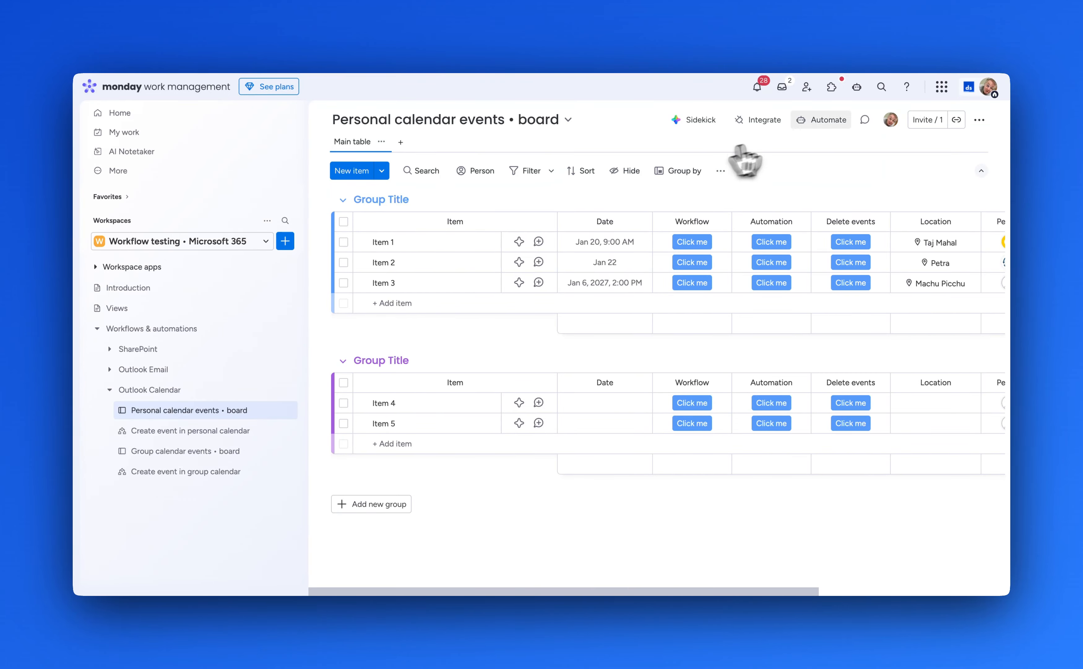
Step: Start a new custom automation on the Personal calendar events board with the "When button clicked" trigger
left_click(829, 121)
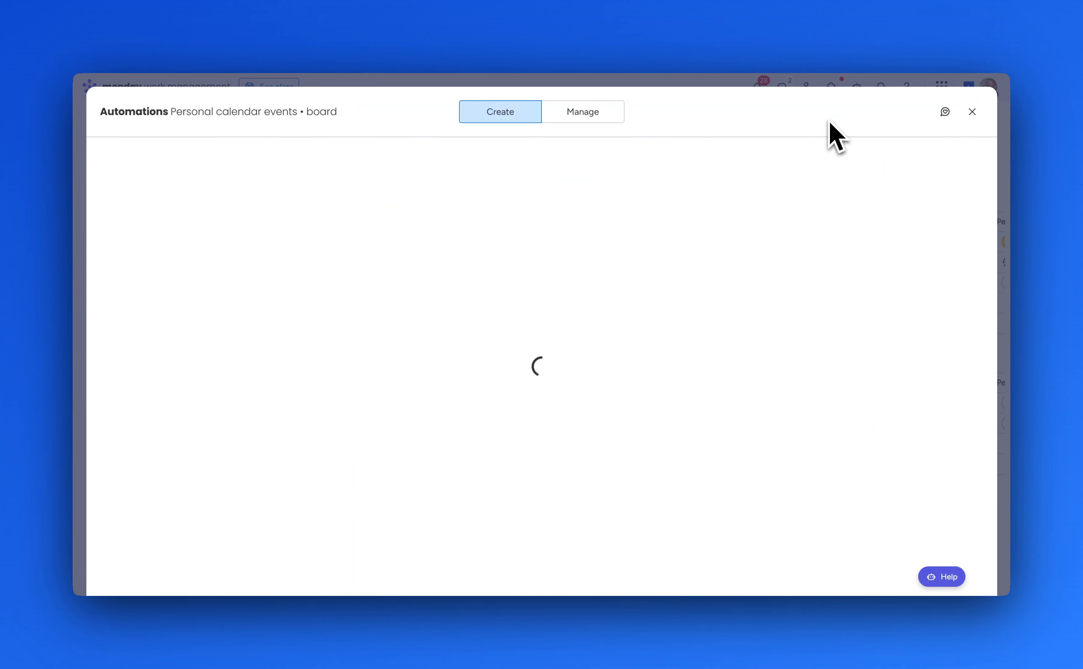
left_click(590, 114)
left_click(916, 165)
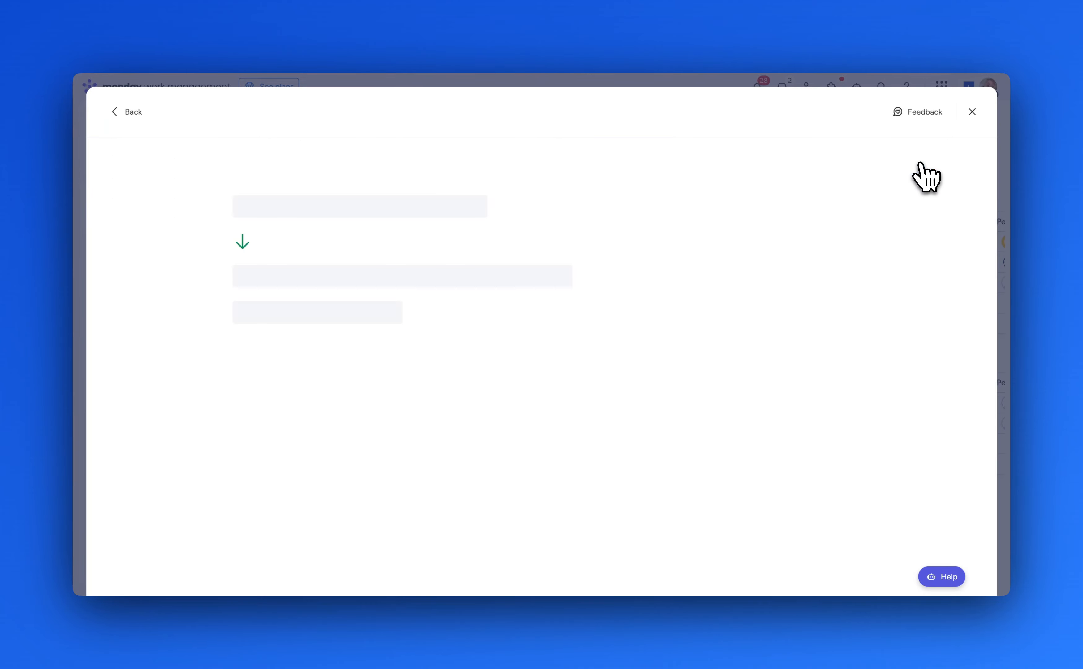
left_click(373, 208)
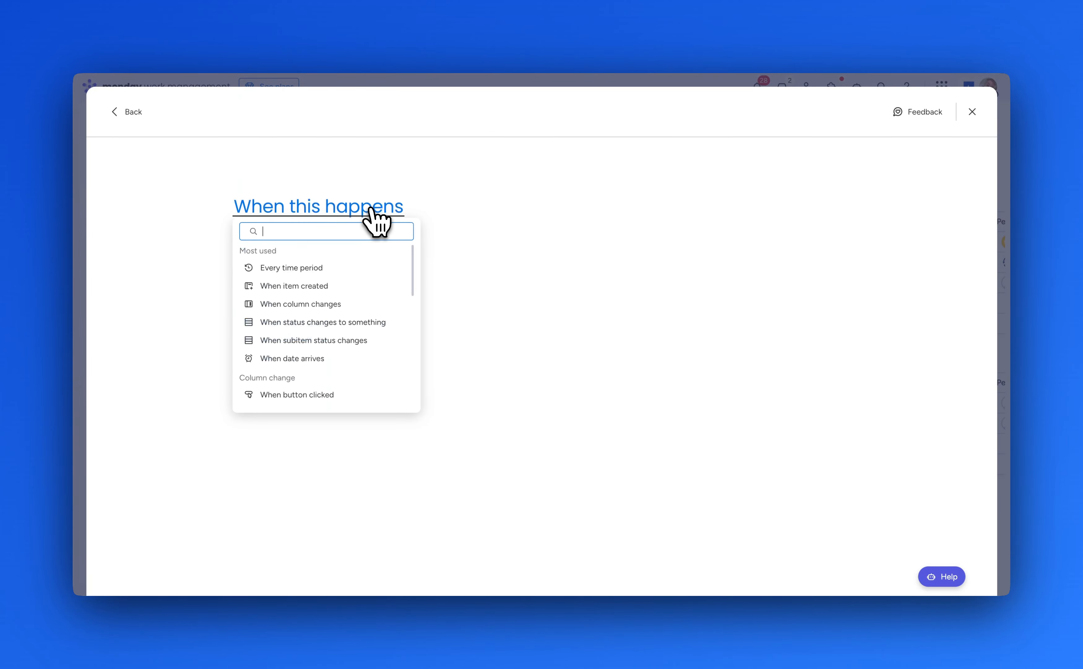
type("button")
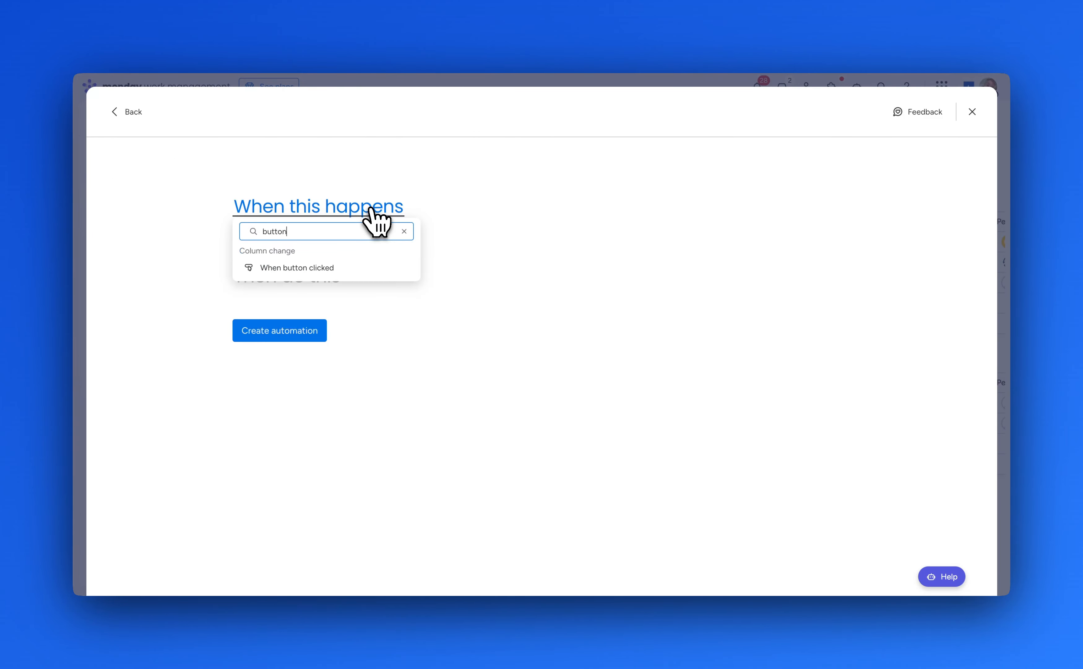
left_click(329, 266)
Step: Add the "Create event in personal calendar • Outlook Calendar" action and select the existing account connection
type("personal ca")
left_click(324, 338)
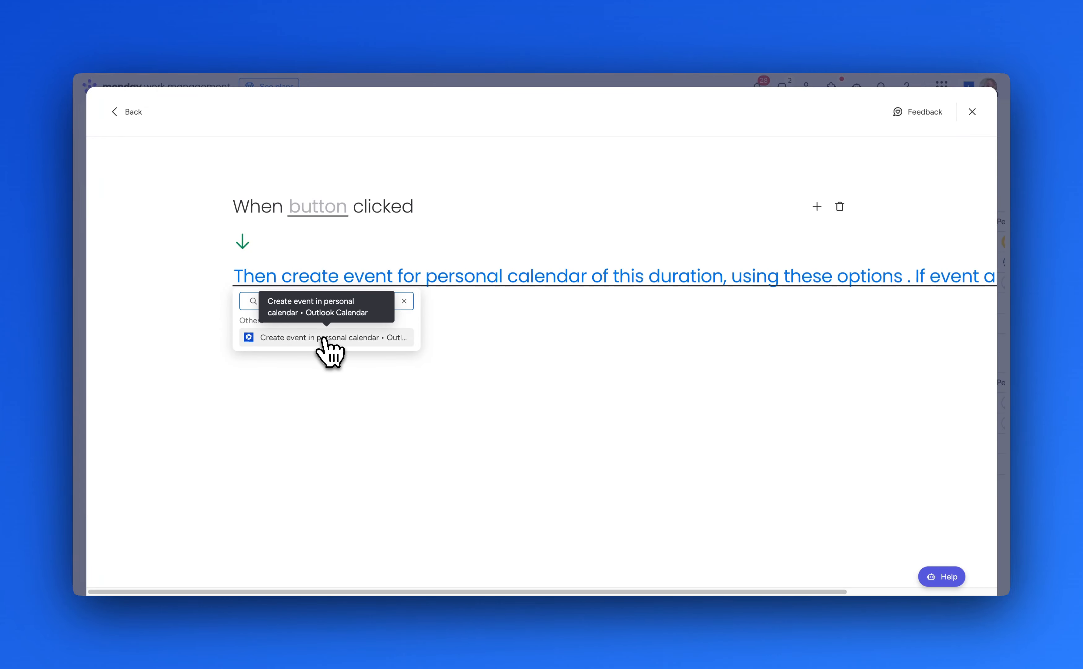
left_click(292, 276)
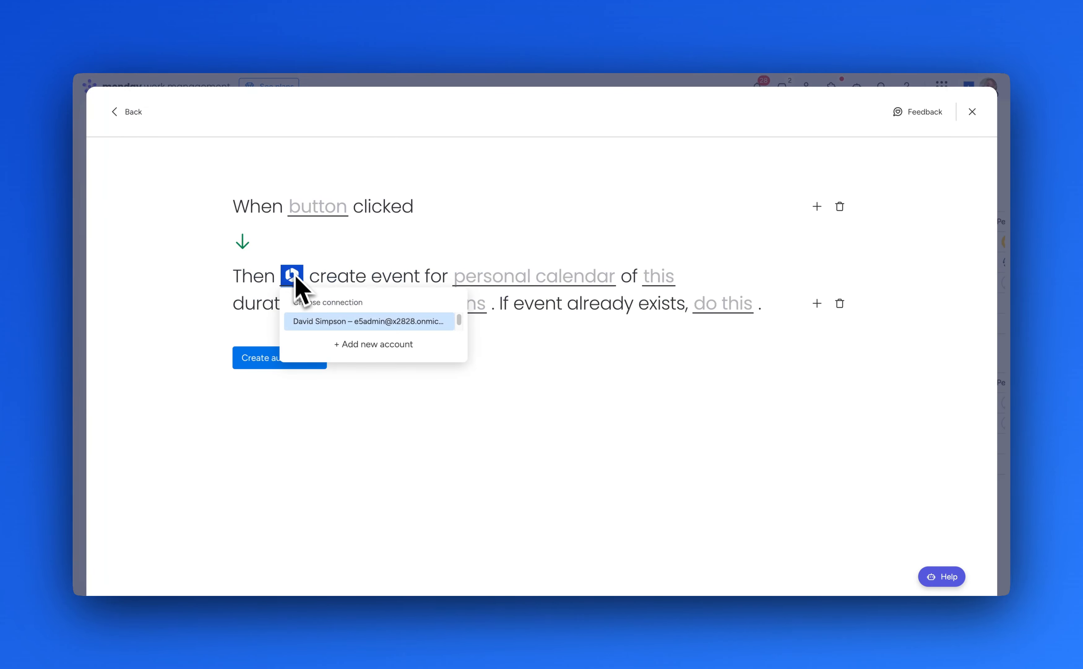
left_click(346, 321)
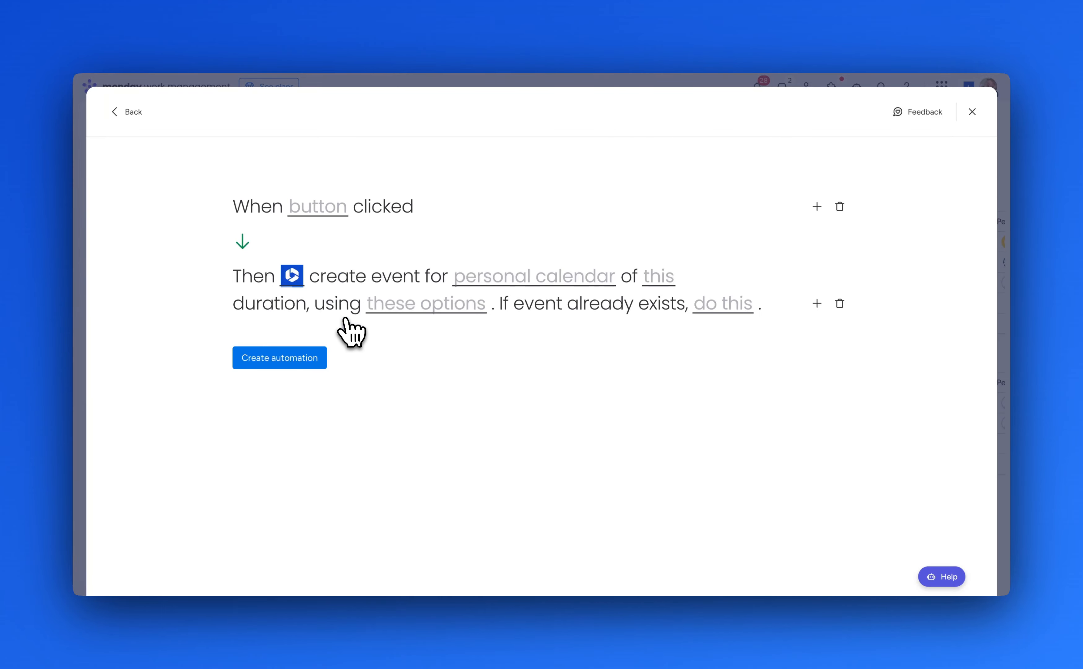
Step: Set the action to use "A separate calendar" with an event duration of 30 minutes
left_click(534, 278)
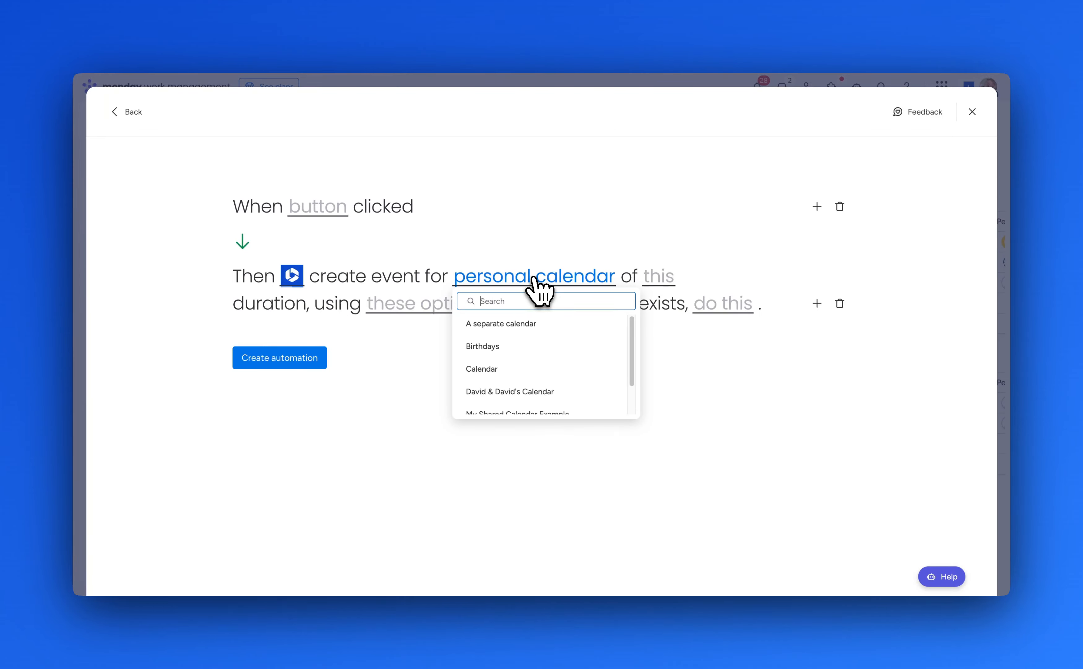
left_click(530, 327)
left_click(678, 276)
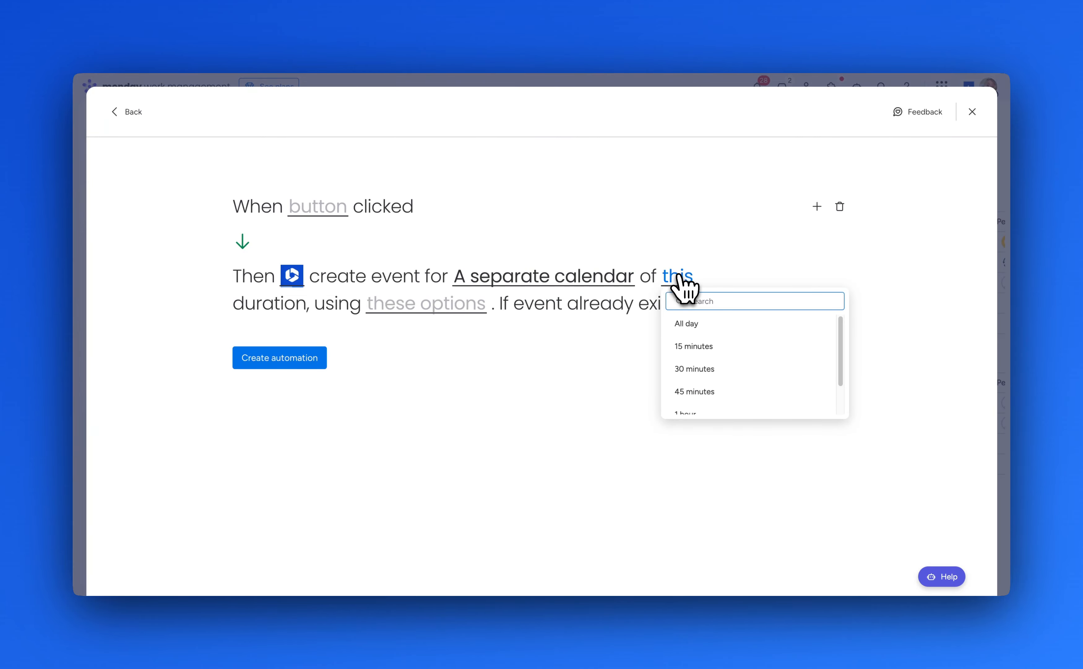
left_click(700, 371)
Step: In the action's options, take the start date/time from the Date column and set the subject to the Item's name followed by "(from mdc automation)"
left_click(425, 314)
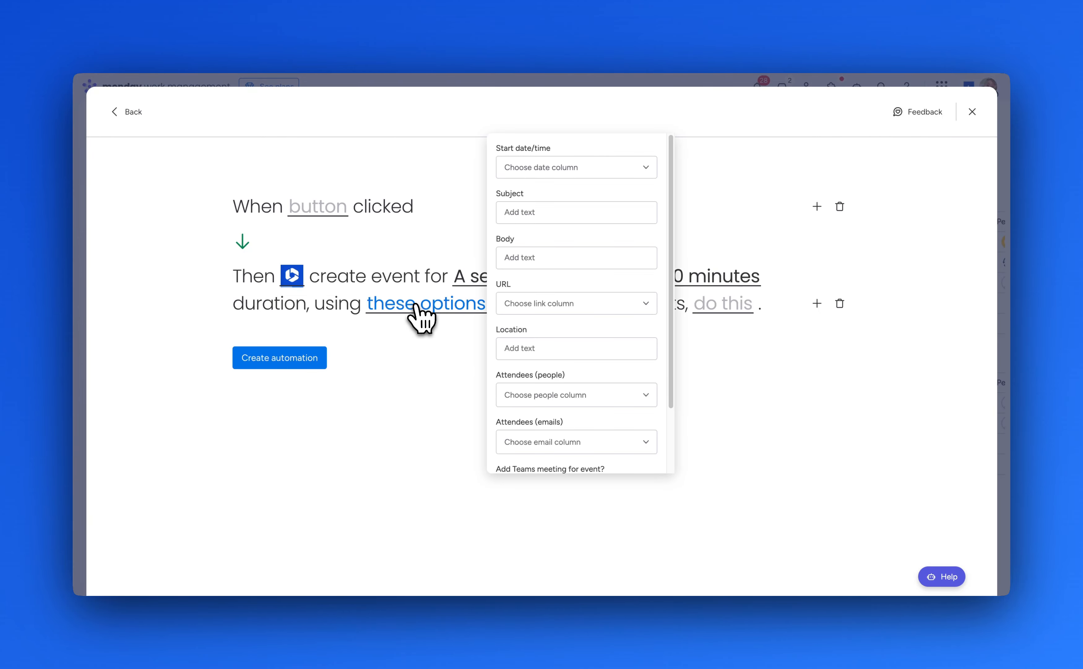
left_click(645, 168)
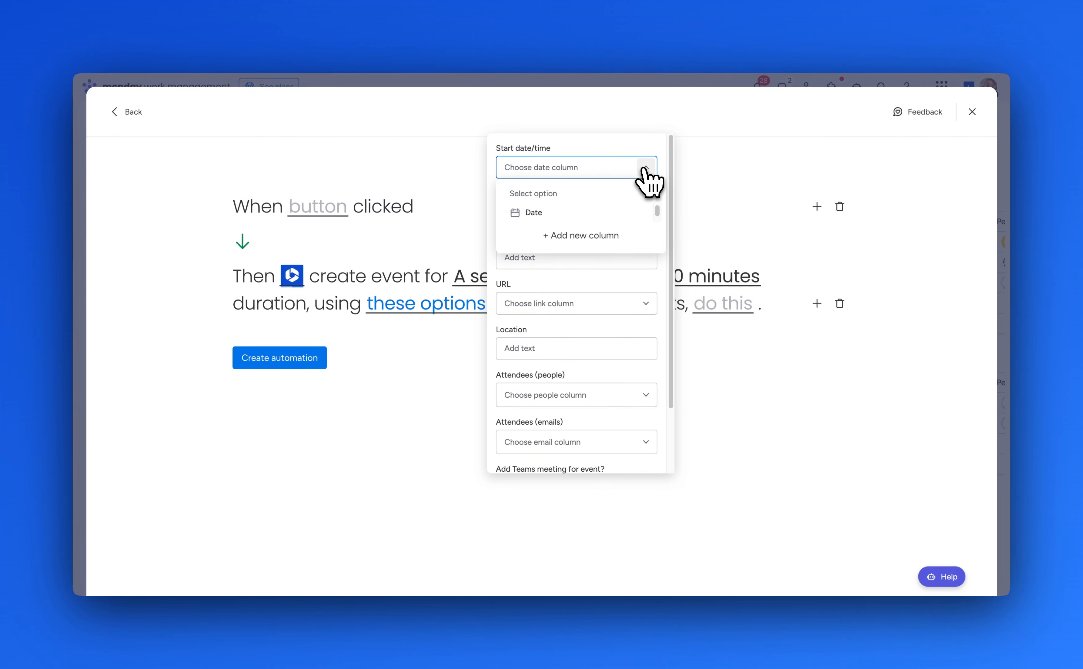
left_click(551, 214)
left_click(550, 215)
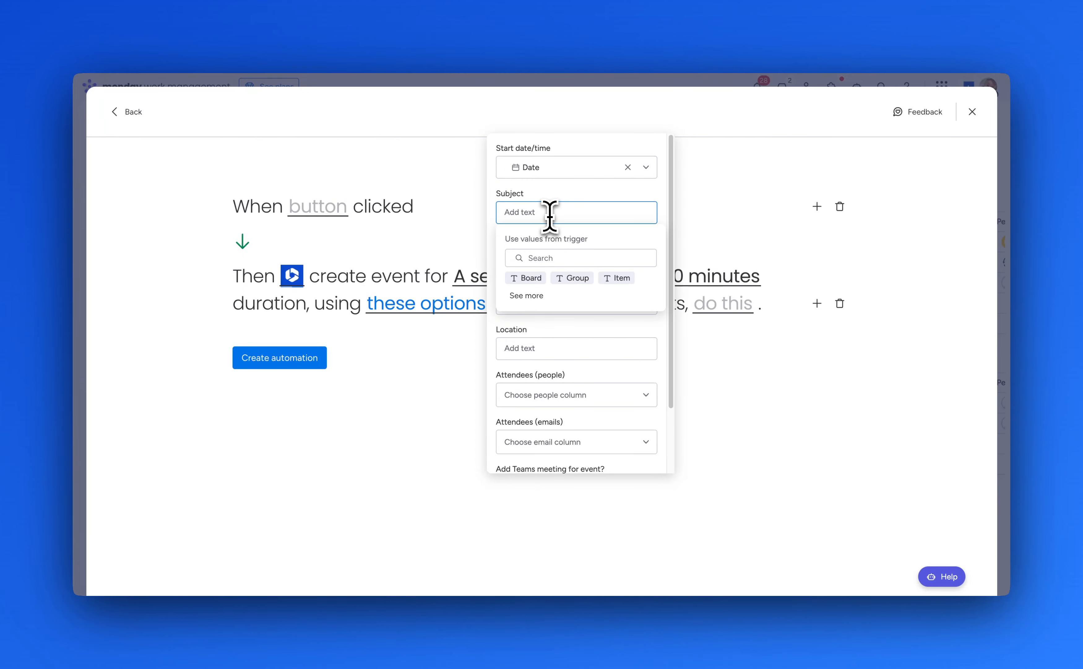
left_click(621, 279)
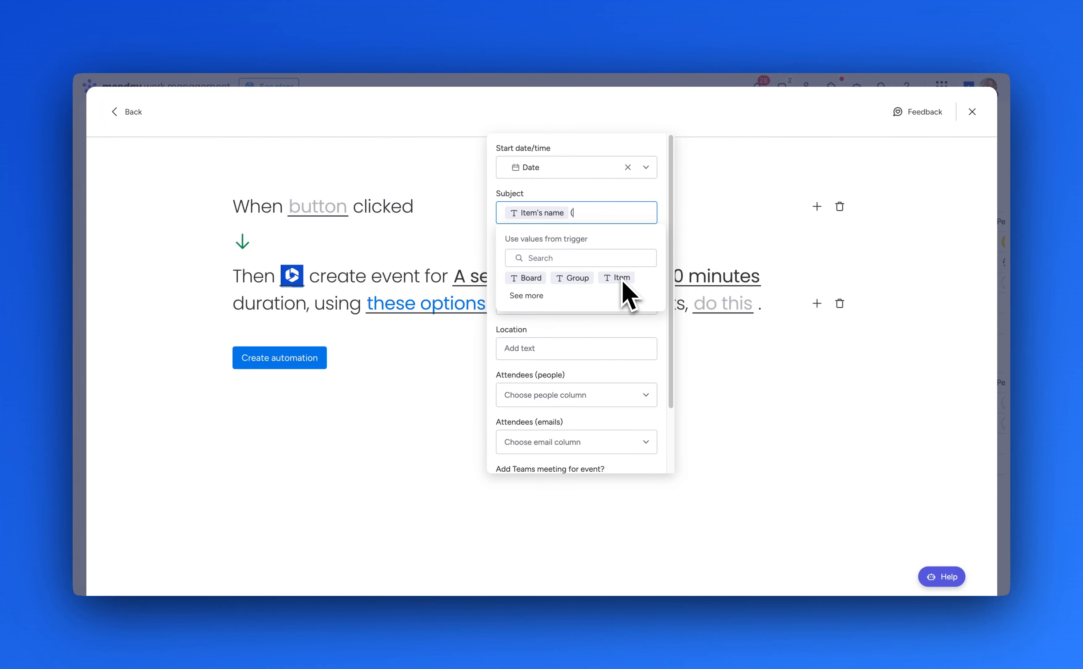
type("(from mdc automation)")
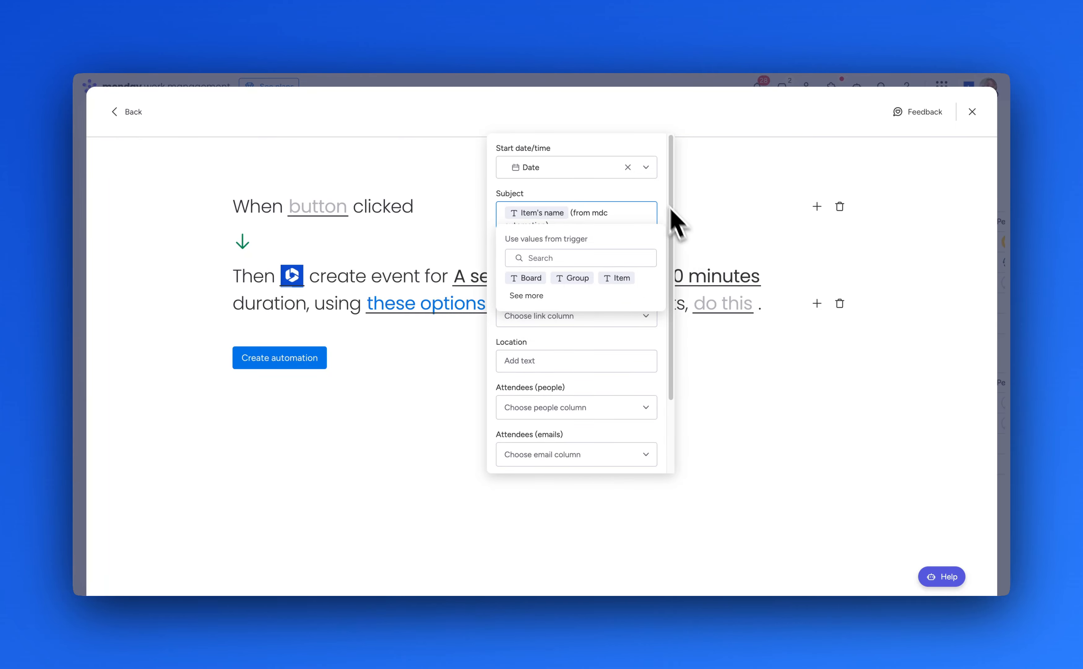
left_click(659, 200)
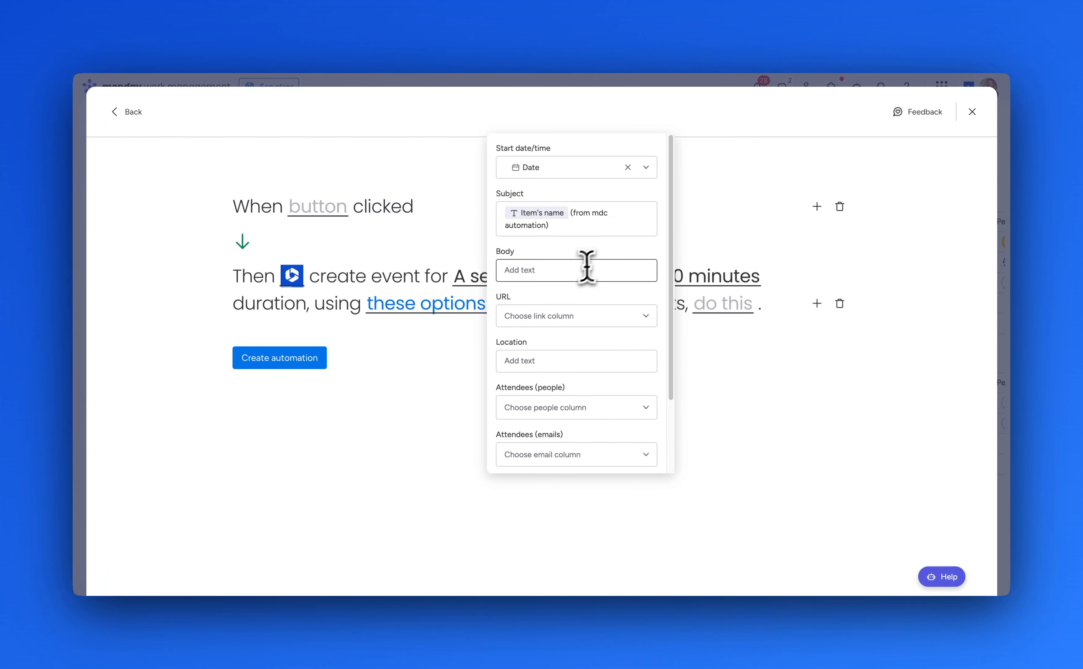
Step: Set the event body to "Hi", "Here's an event from an automation" with the quoted Item's name, and a "- Cheers" sign-off with the sender's first name
left_click(576, 272)
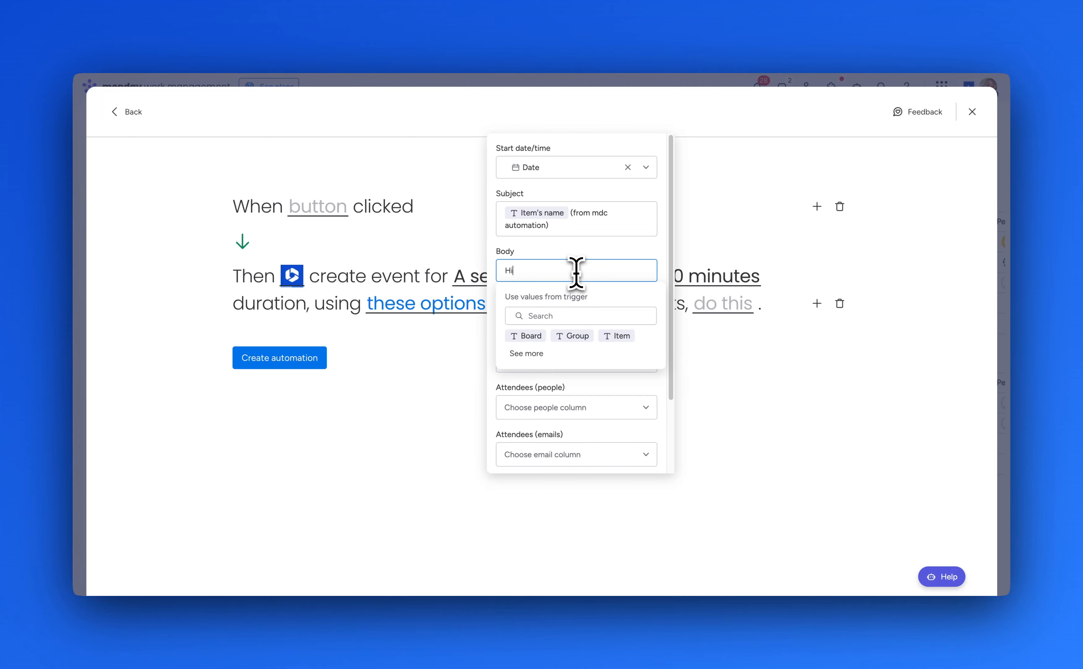
type("Hi")
key("Return")
key("Return")
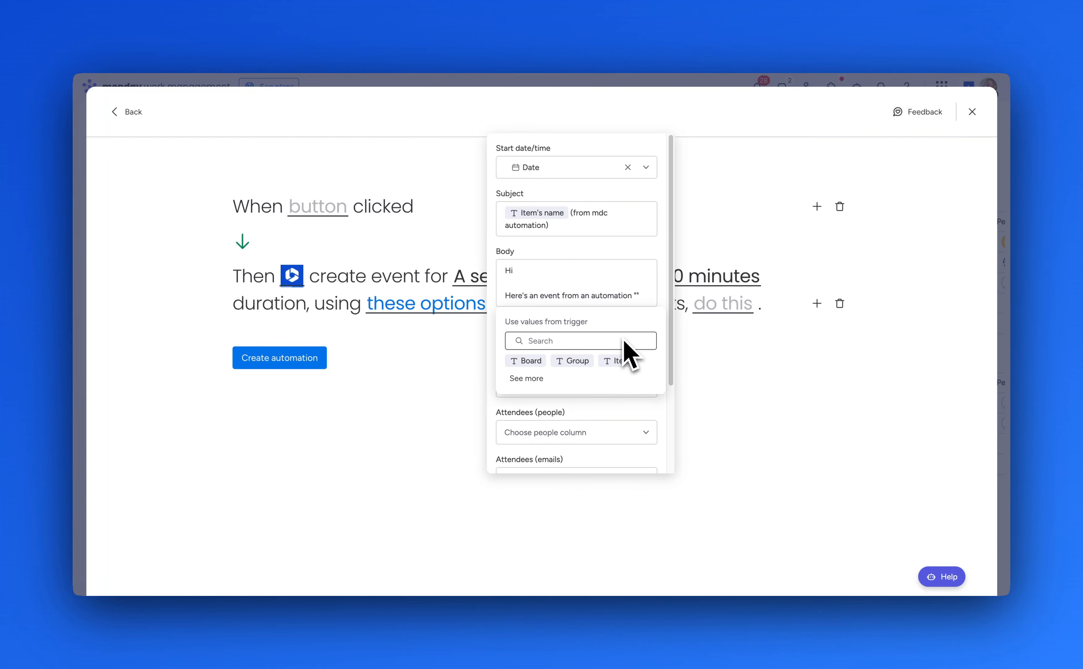
scroll(638, 299, "down", 1)
left_click(645, 274)
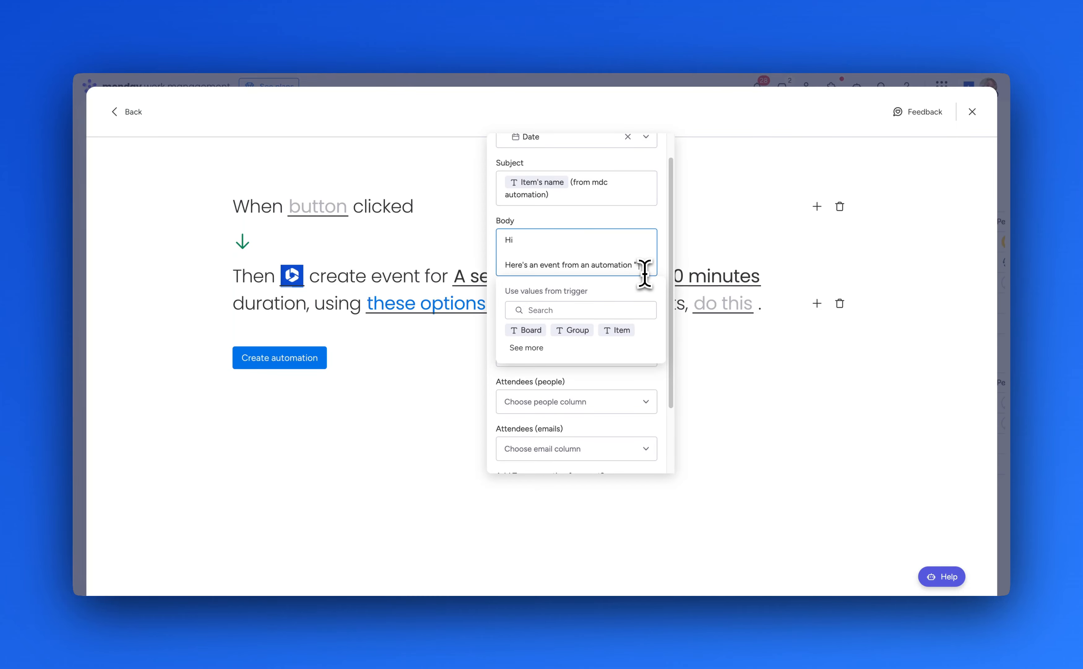
key("Return")
key("Return")
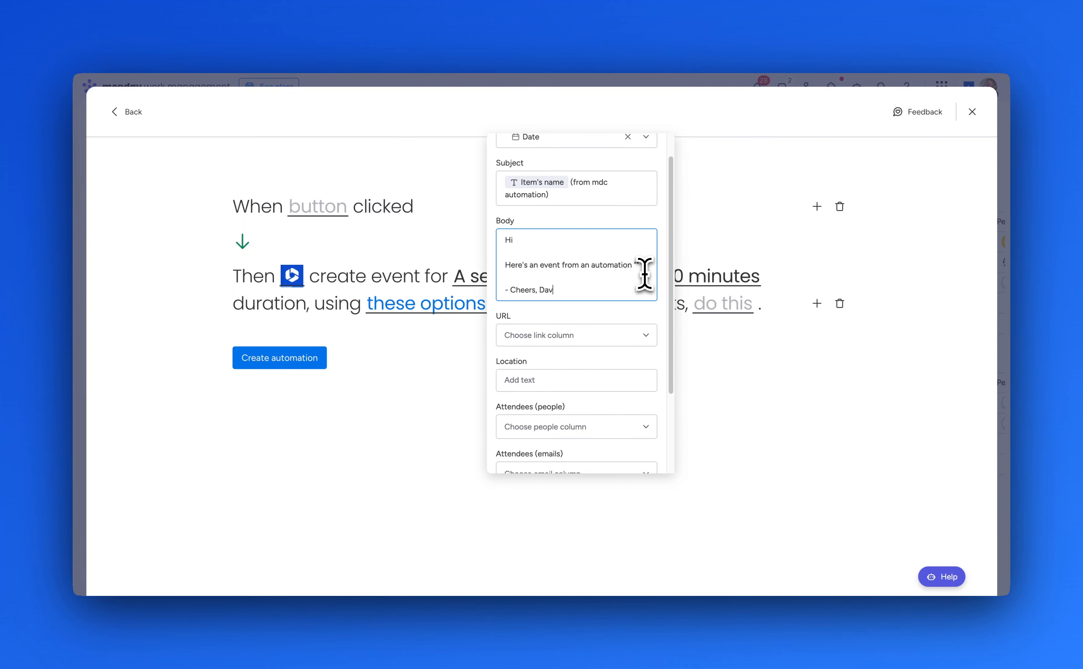
left_click(636, 266)
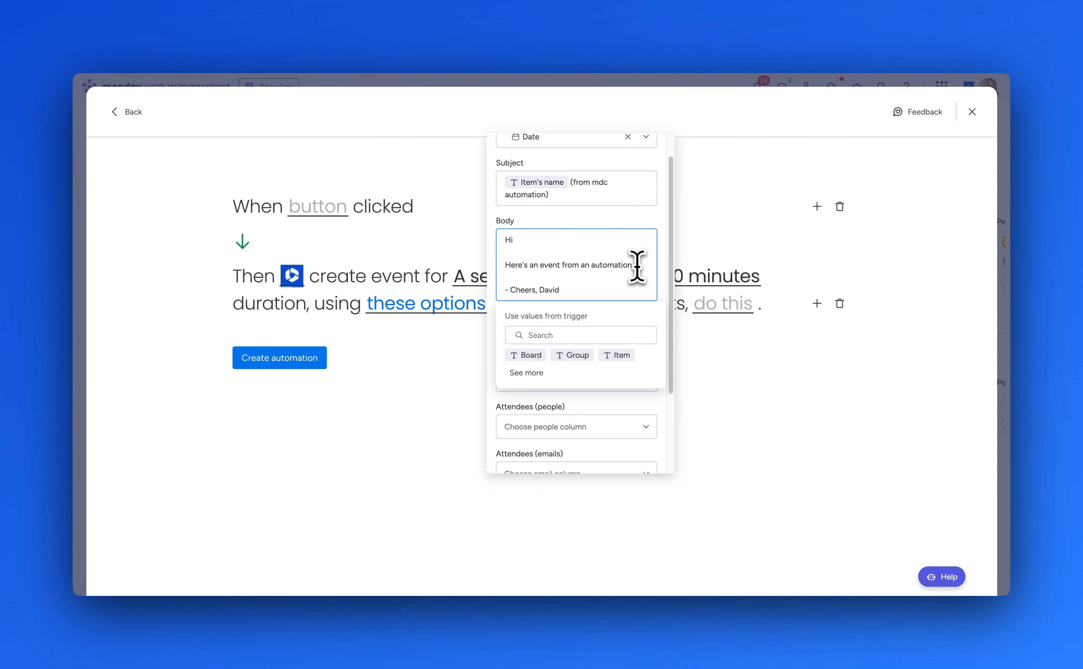
left_click(622, 363)
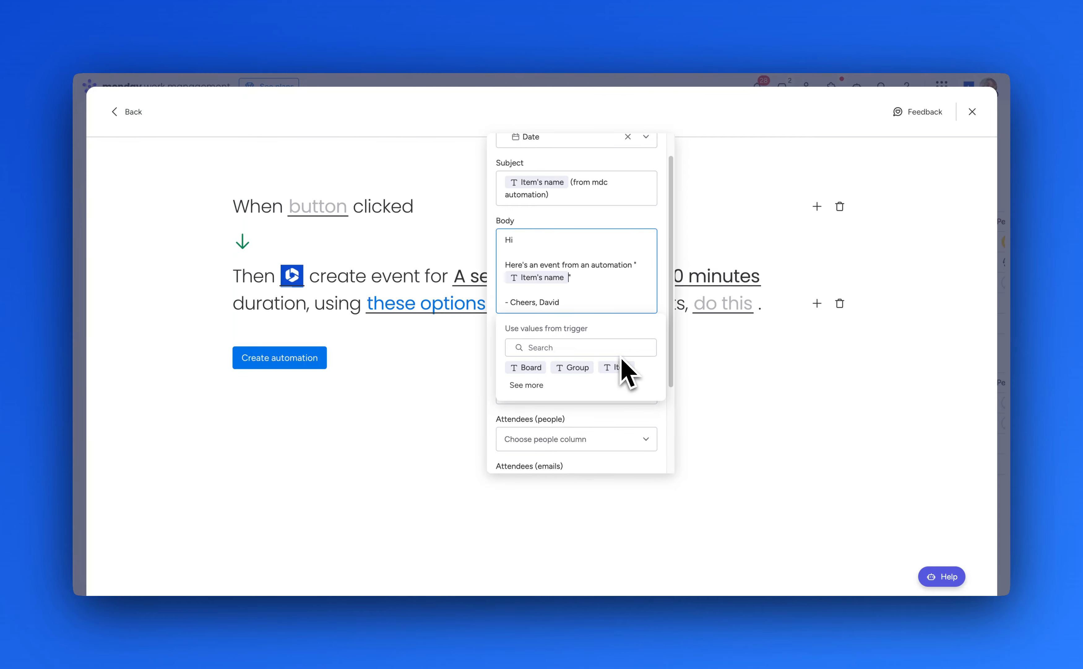
left_click(659, 417)
Step: Fill the event location with the dynamic Location address value from the item's columns
left_click(592, 390)
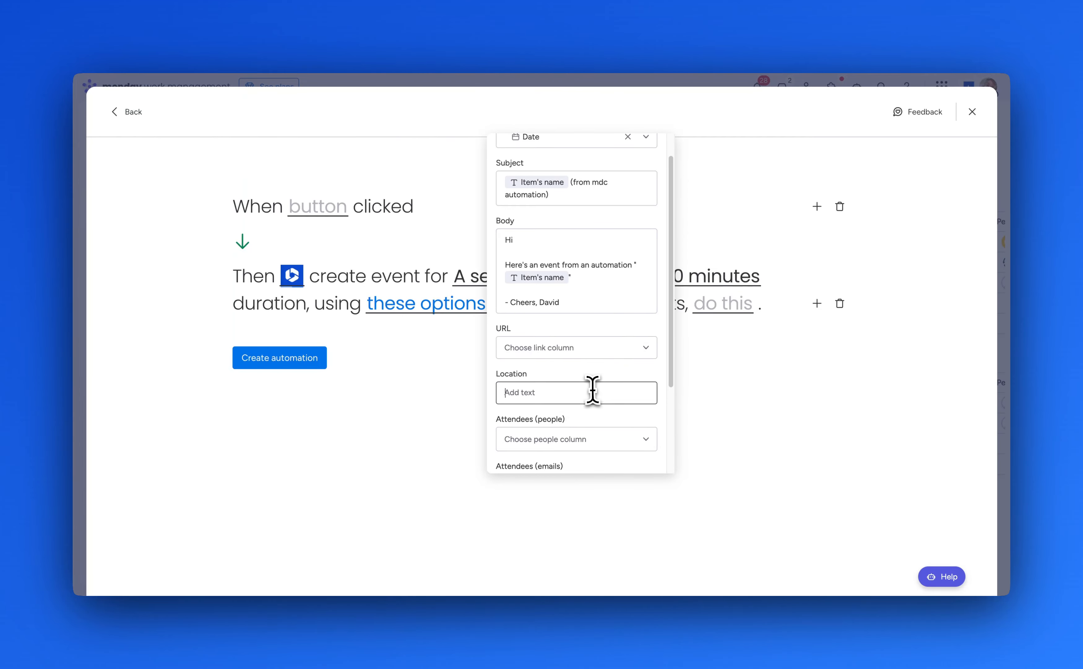
left_click(526, 475)
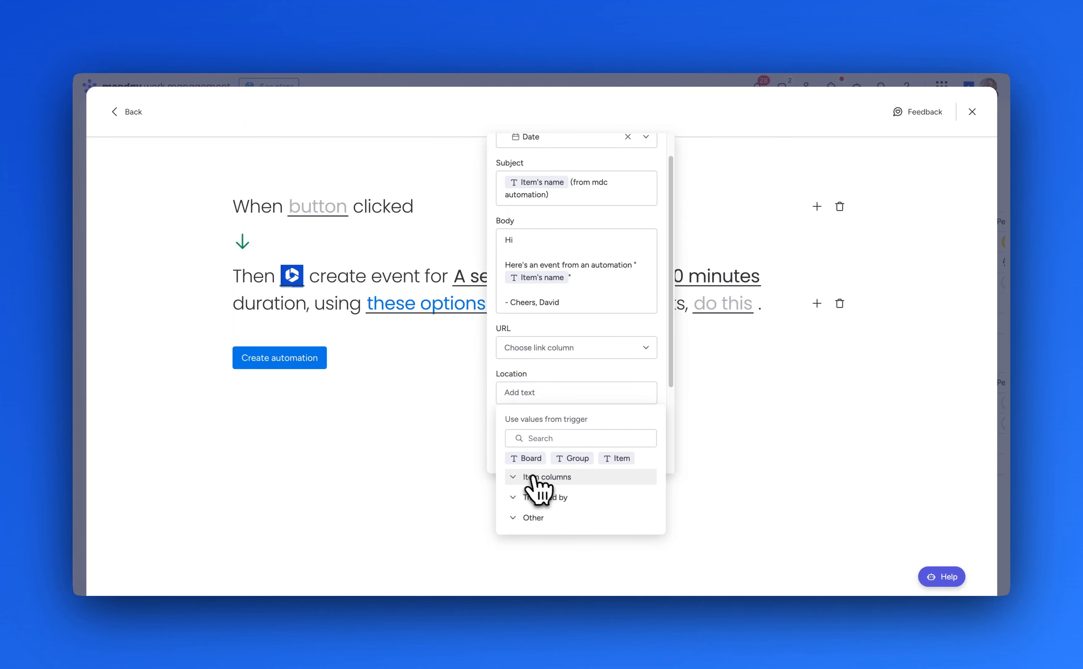
left_click(565, 511)
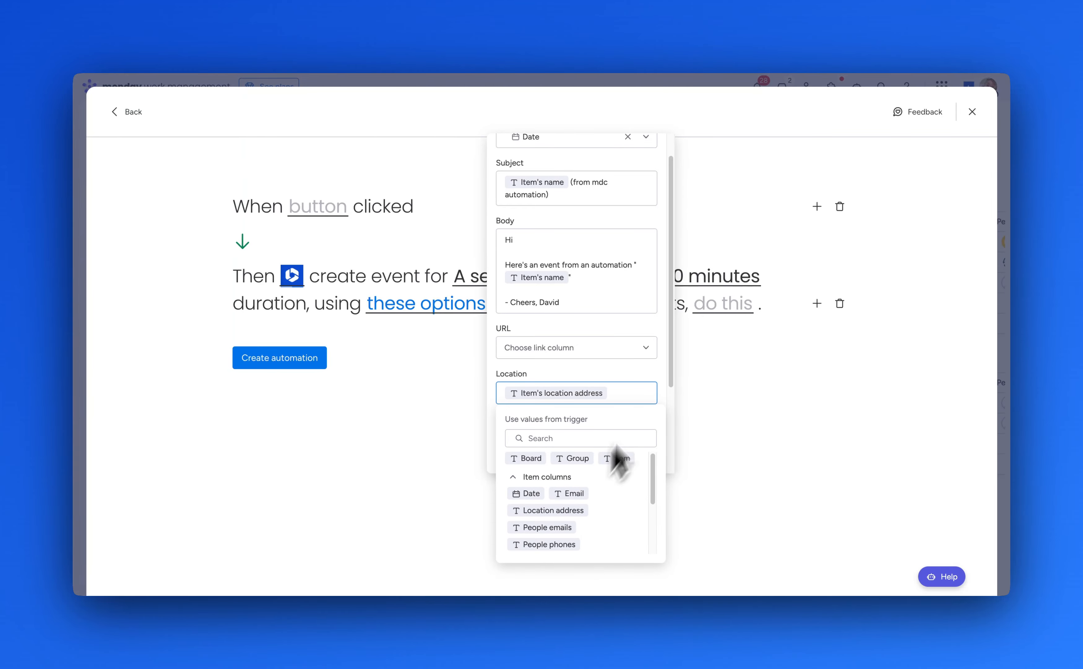
left_click(666, 374)
Step: Take the event attendees from the People column and the attendee emails from the Email column
left_click(647, 439)
left_click(613, 485)
scroll(655, 413, "down", 3)
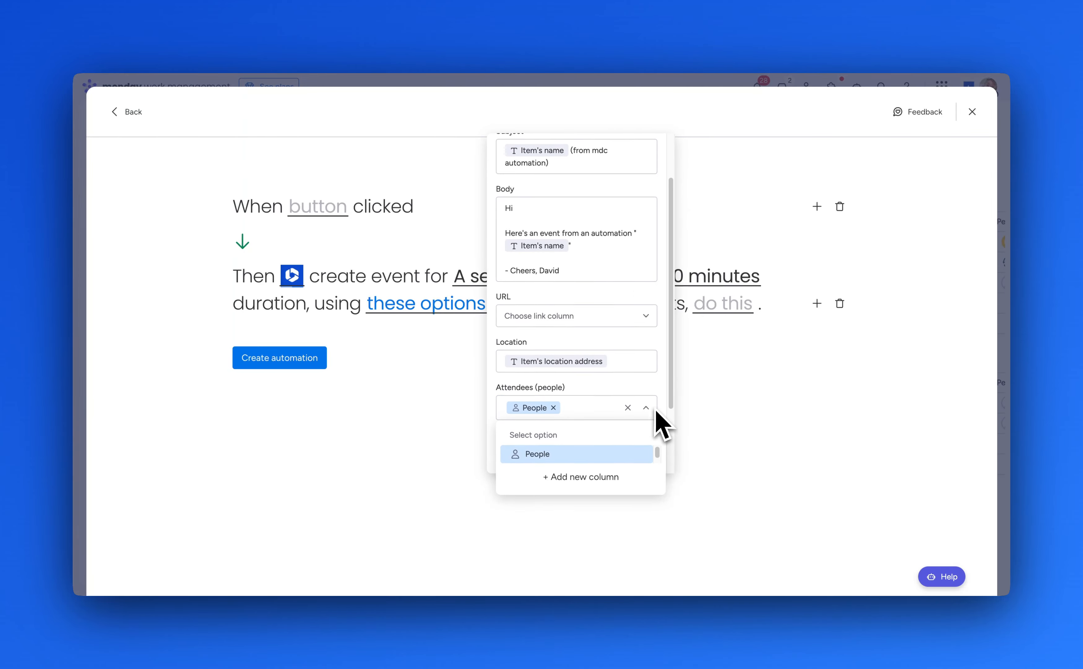
left_click(661, 289)
left_click(646, 365)
left_click(587, 407)
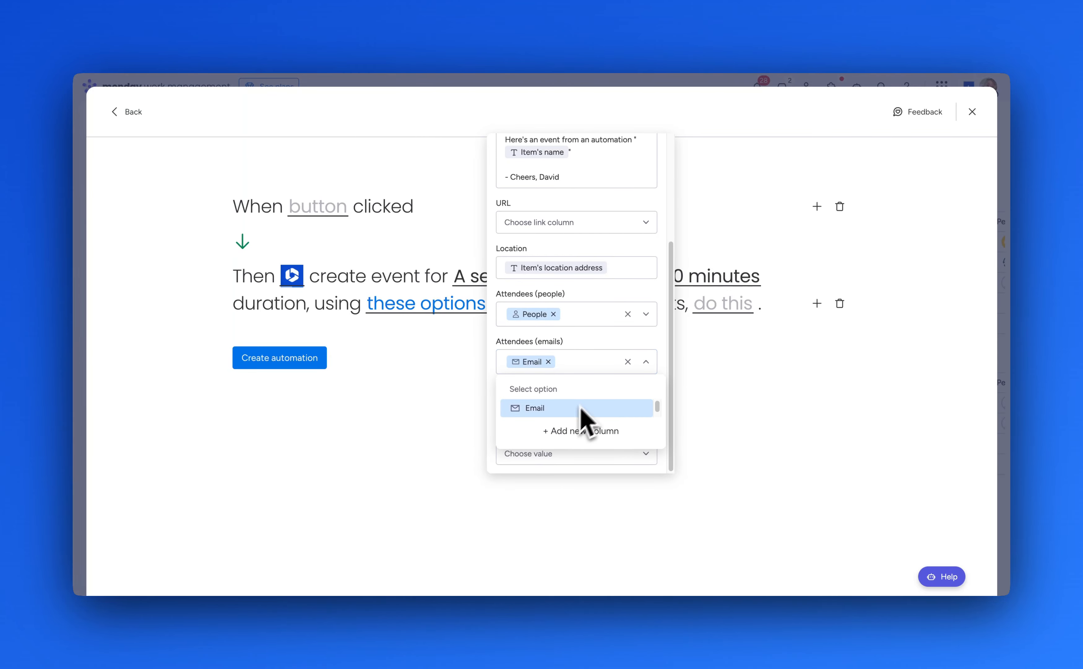
left_click(654, 339)
Step: Set both adding a Teams meeting and adding the monday.com item URL to the event body to Yes, and close the options
left_click(645, 409)
left_click(597, 450)
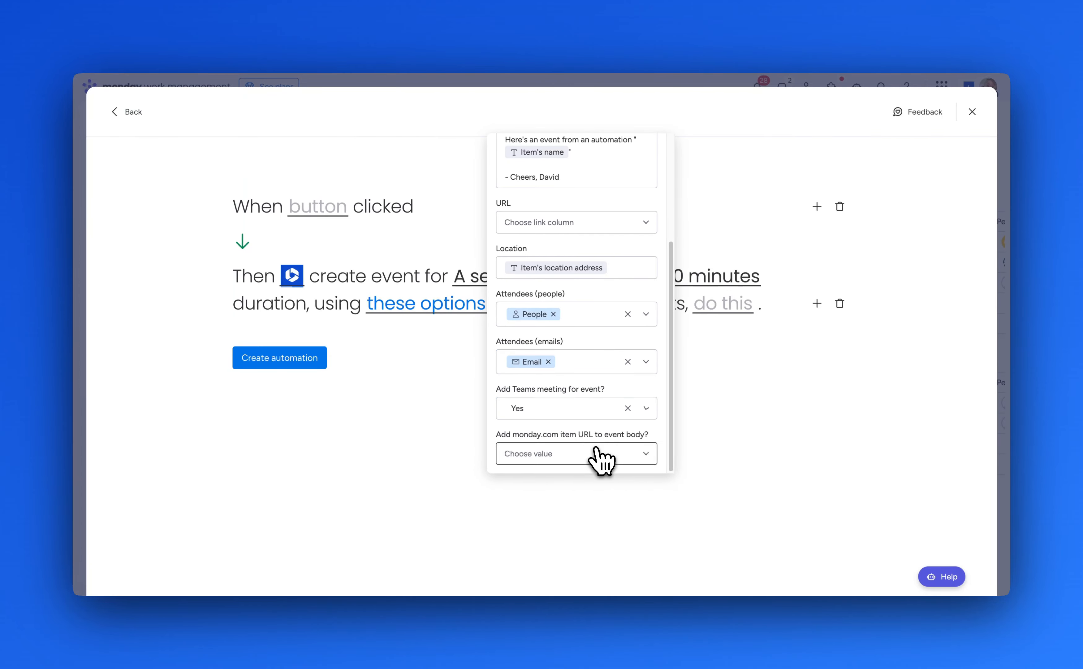
left_click(647, 455)
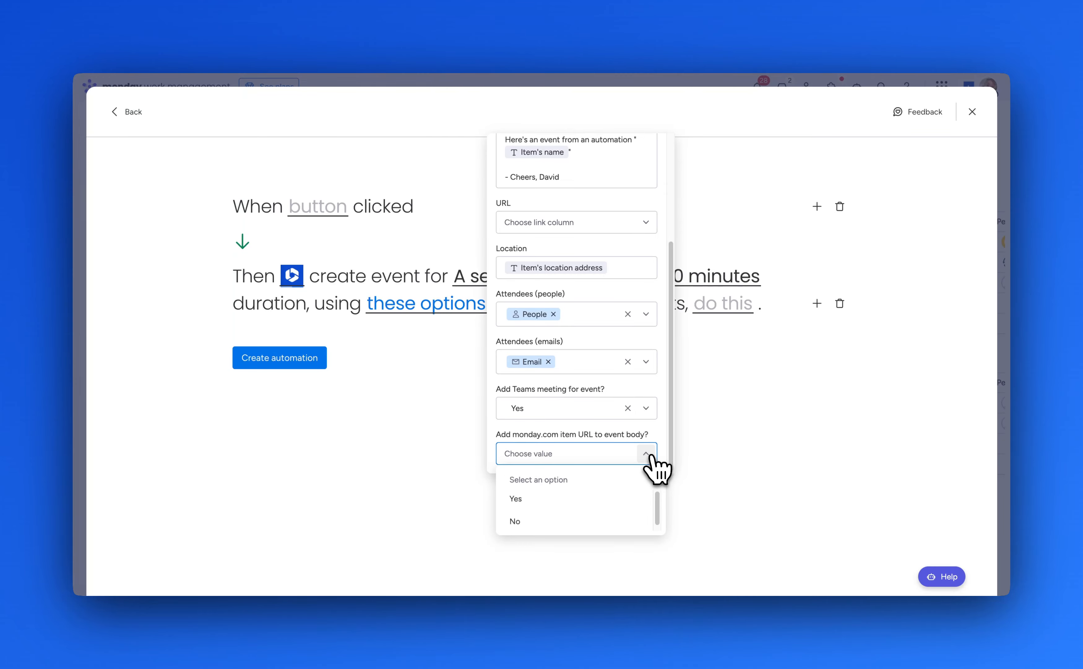
left_click(598, 498)
left_click(725, 361)
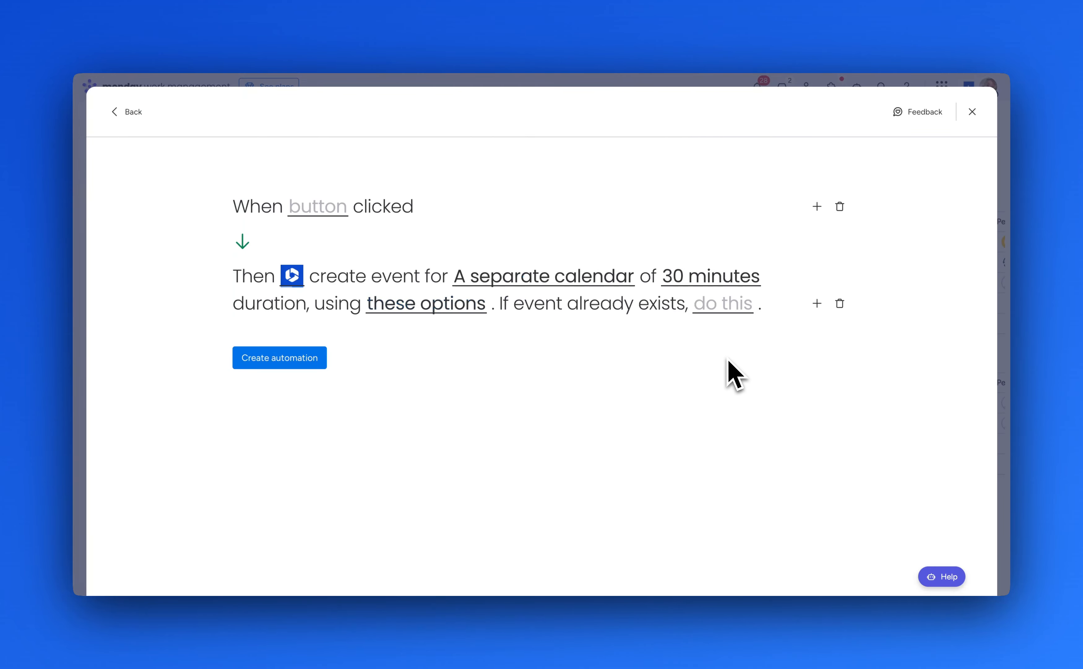
Step: Set the action to "update the existing event" when the event already exists
left_click(734, 311)
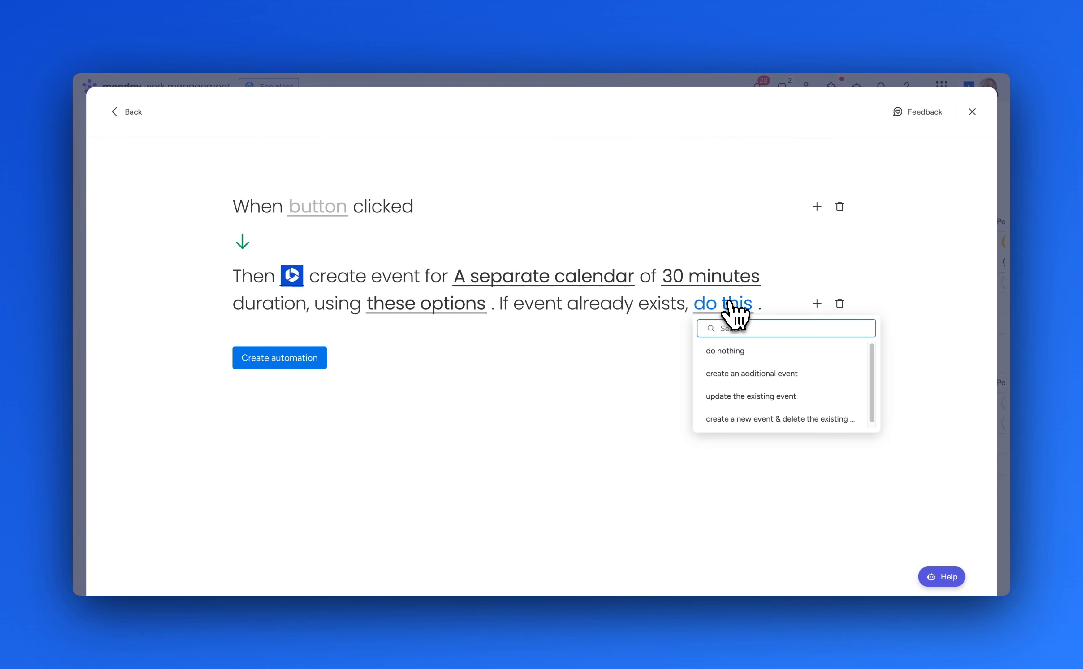
left_click(742, 394)
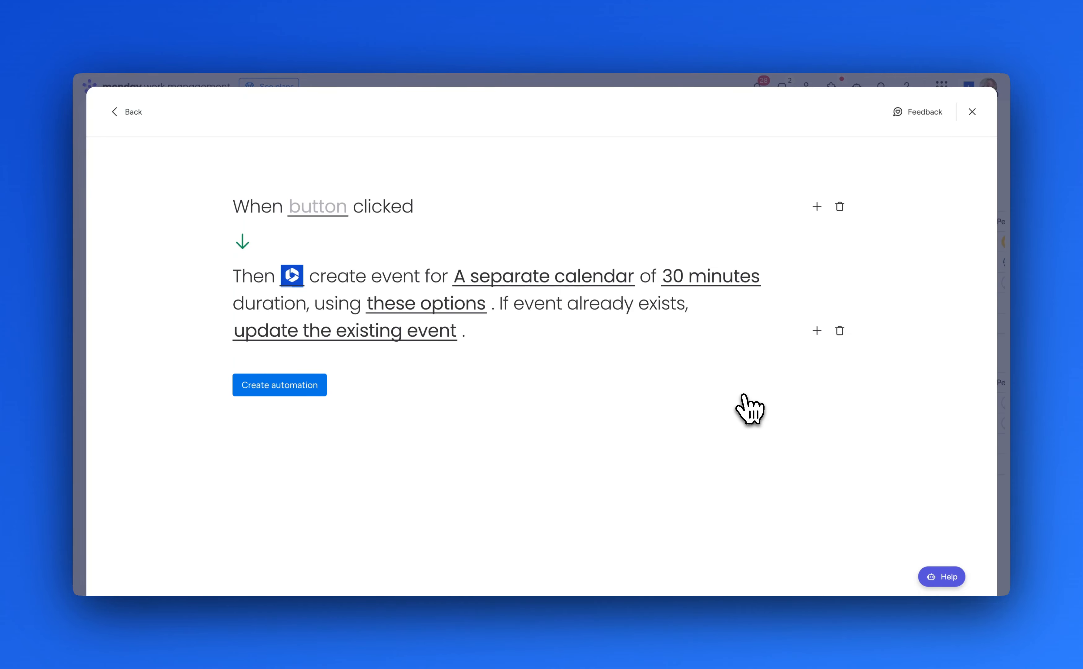
Step: Choose the Automation button column as the trigger, create the automation, and return to the board
left_click(319, 207)
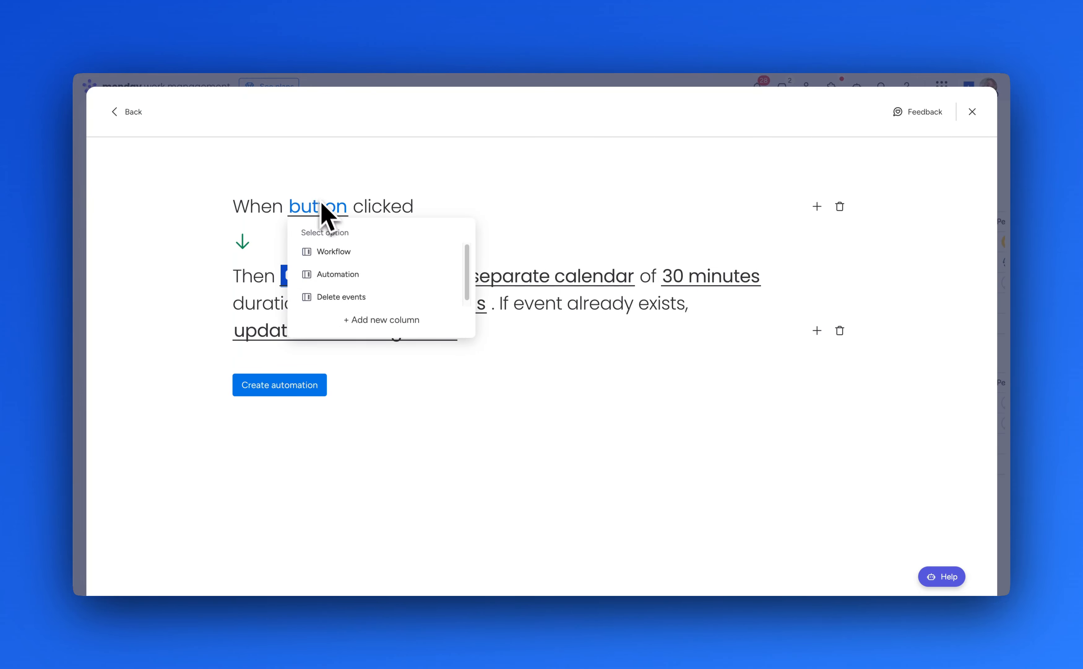
left_click(340, 274)
left_click(295, 385)
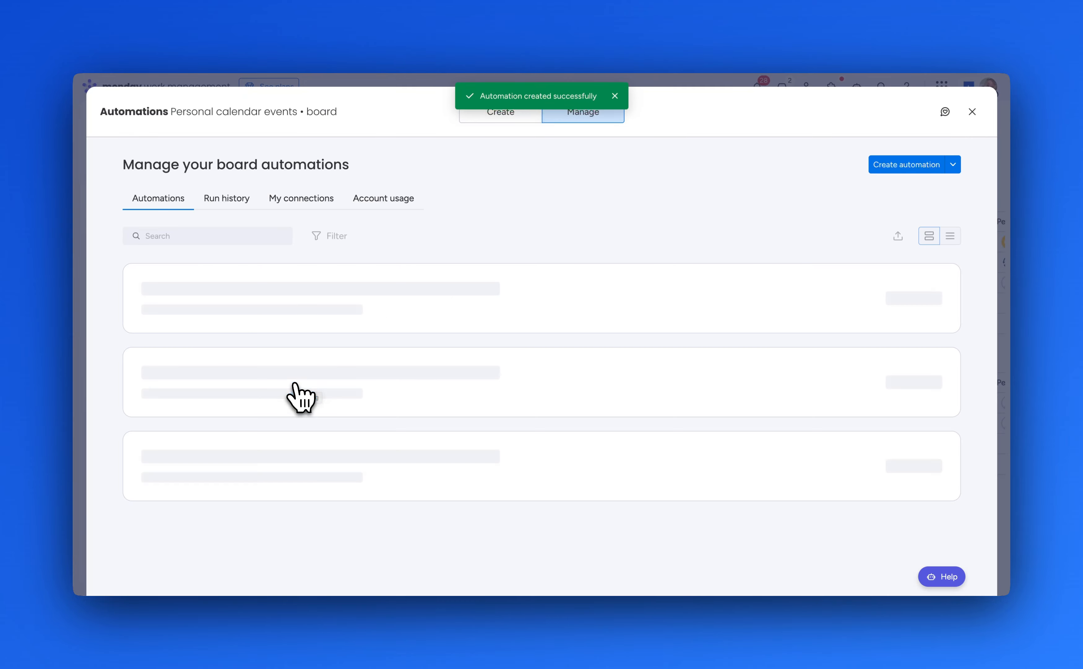
left_click(972, 112)
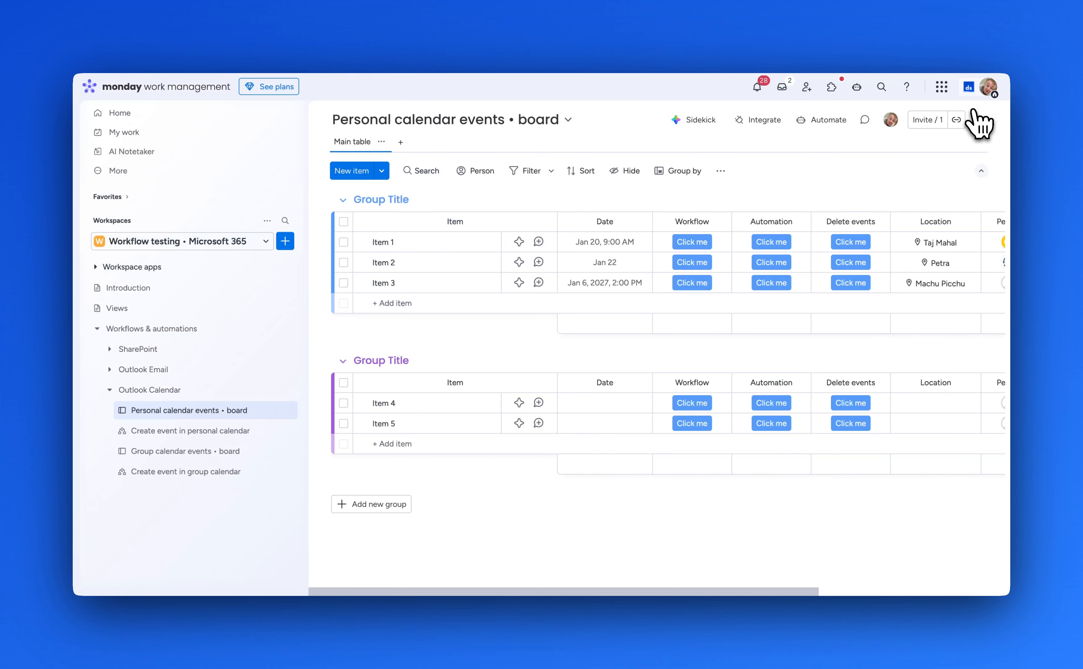
Step: Run the Automation button for Item 3 and open its linked Outlook Calendar event to check the event details
scroll(825, 338, "left", 5)
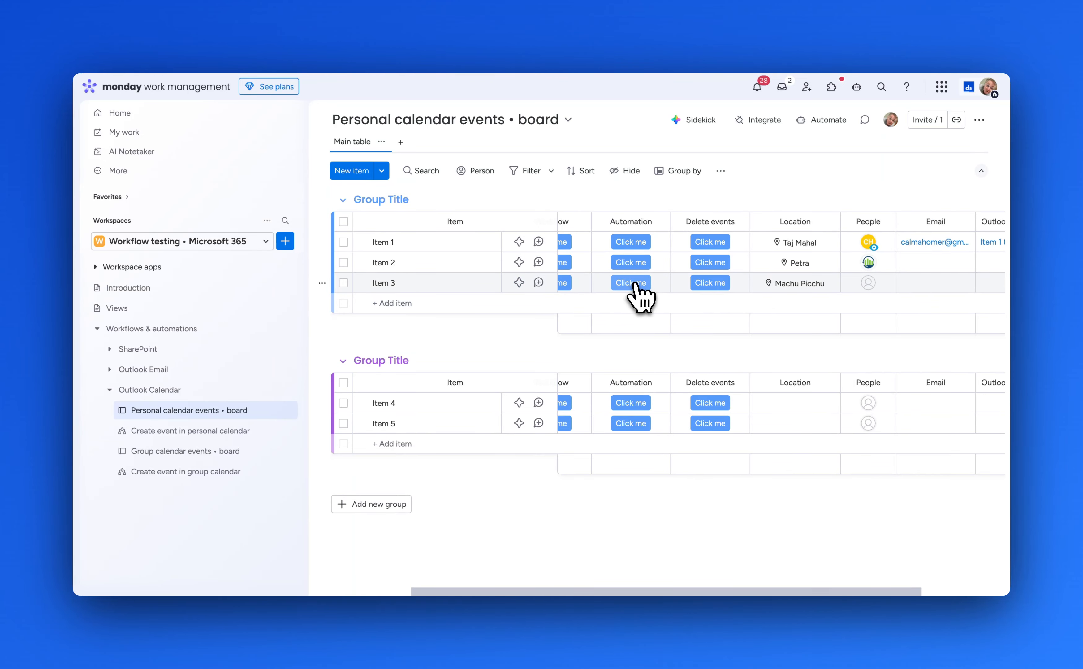
scroll(643, 289, "right", 3)
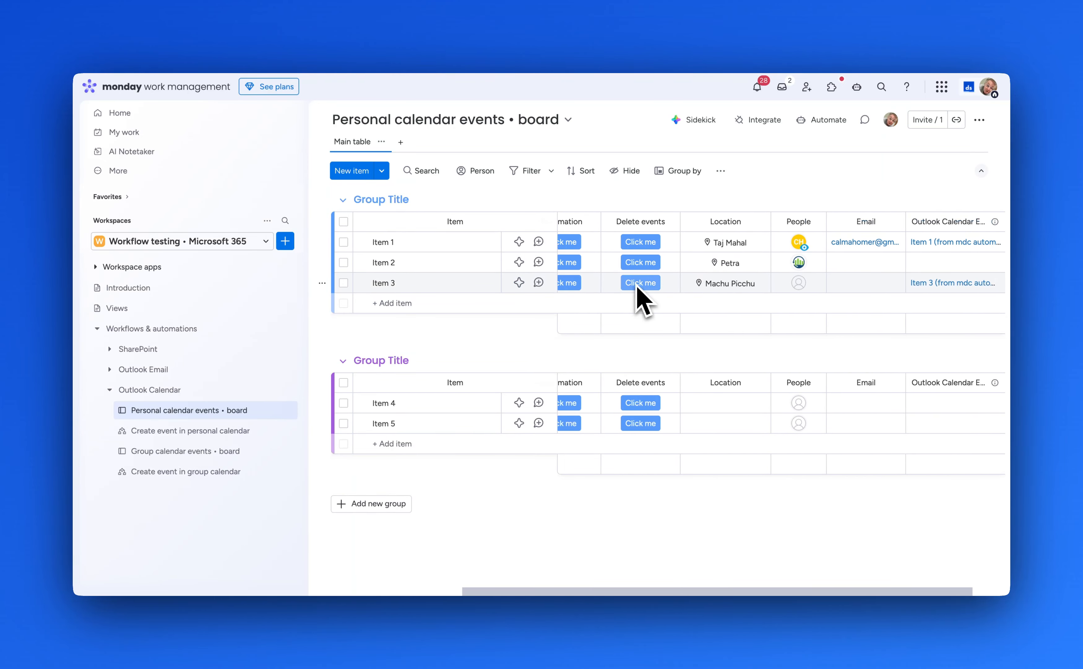
left_click(899, 283)
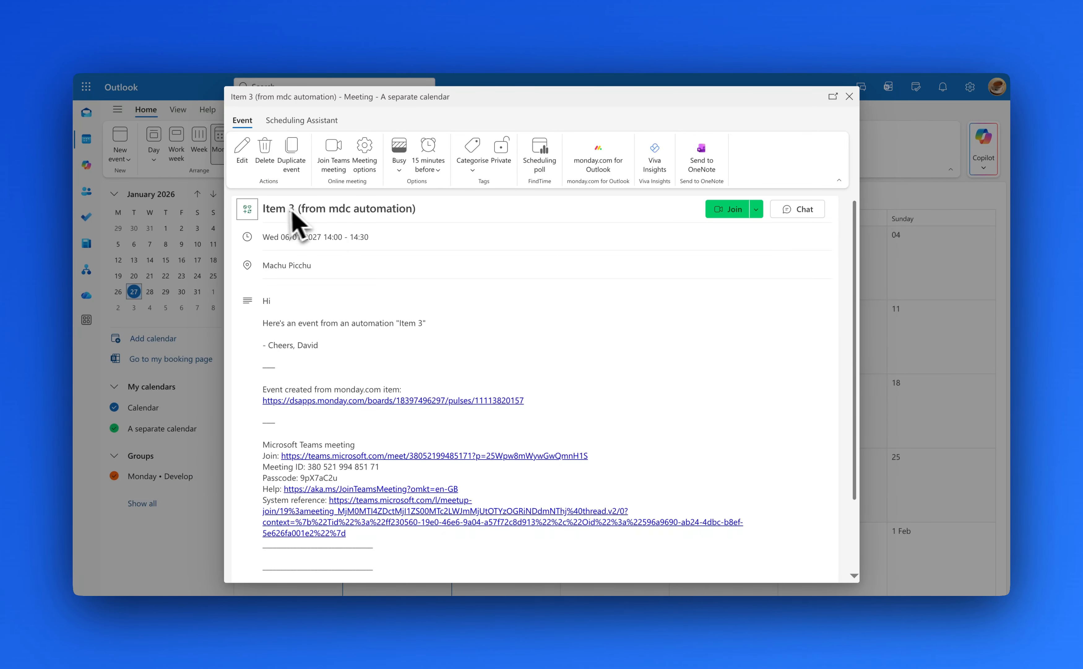
left_click(280, 267)
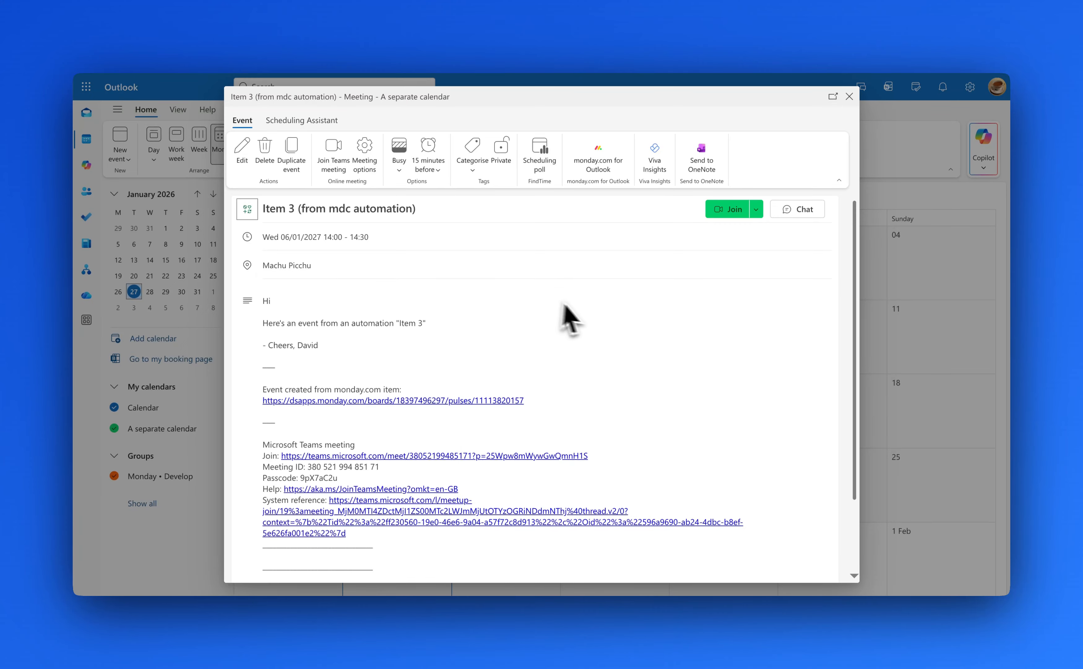